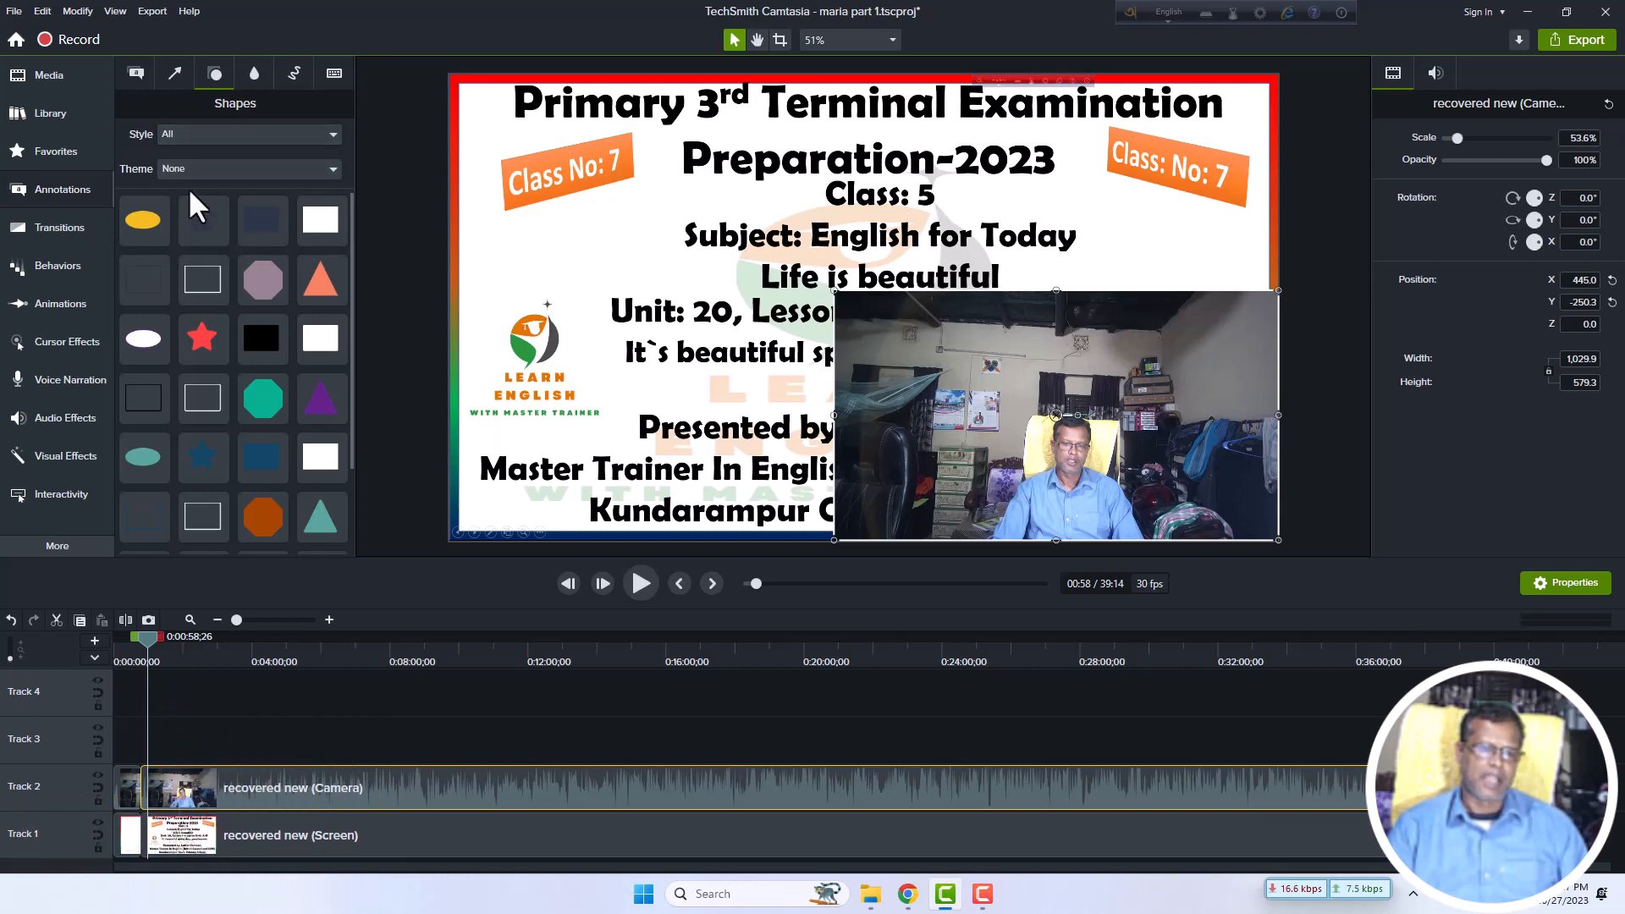
# Add the solid yellow circle shape over the presenter in the camera video and enlarge it to cover the face and chest.
pyautogui.scroll(-1, 245, 474)
pyautogui.scroll(-2, 254, 489)
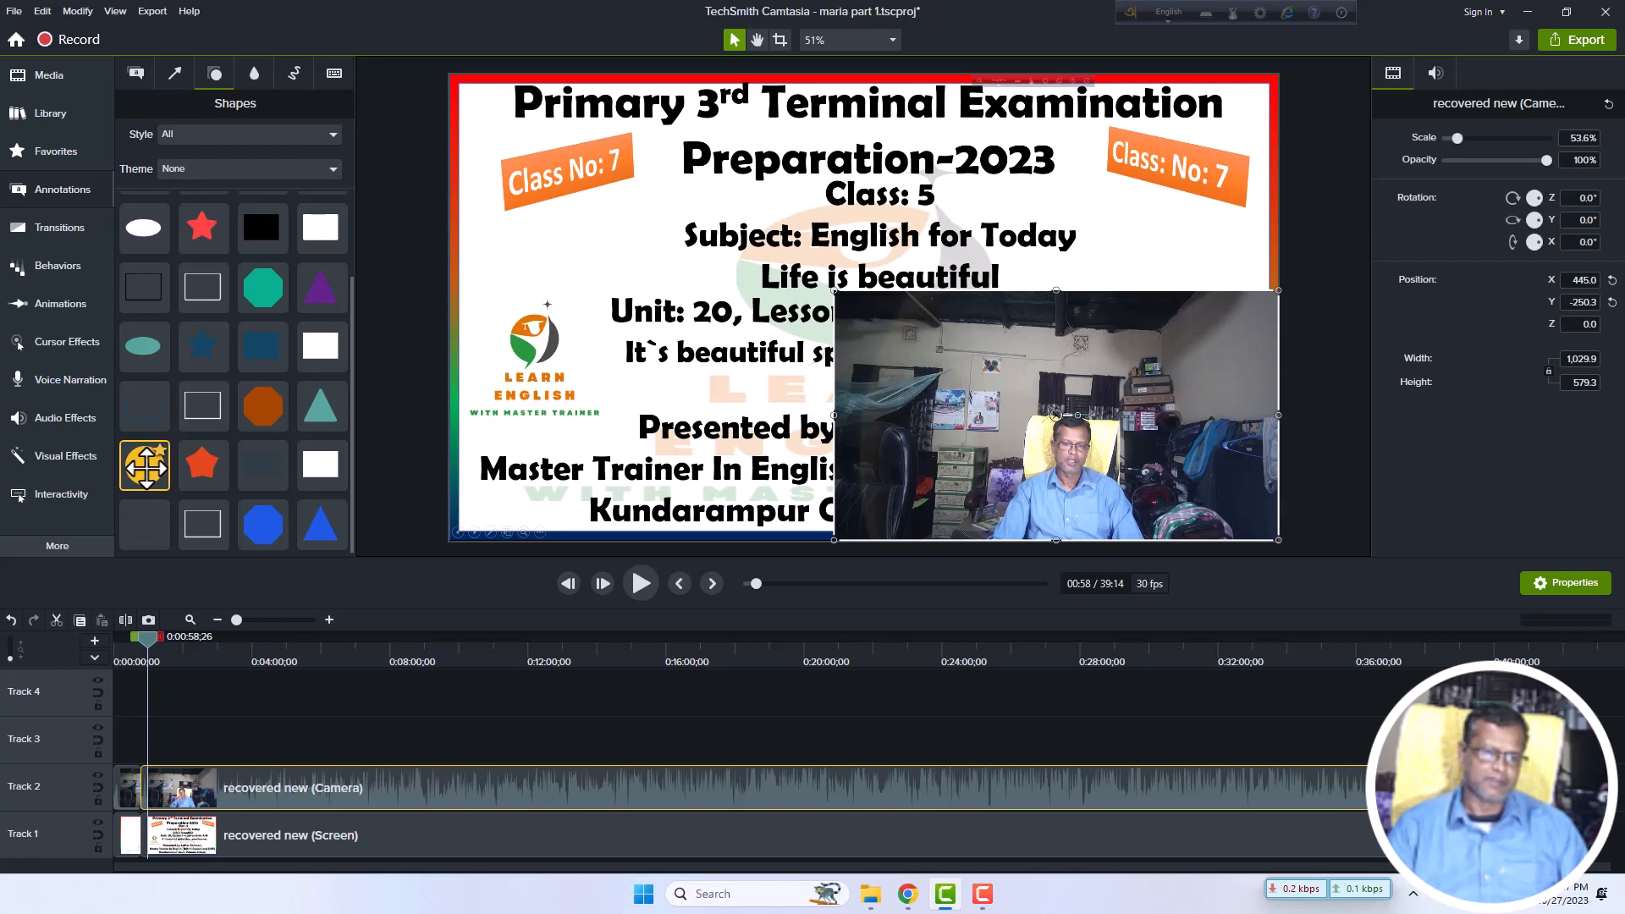
pyautogui.moveTo(145, 464); pyautogui.dragTo(1072, 479)
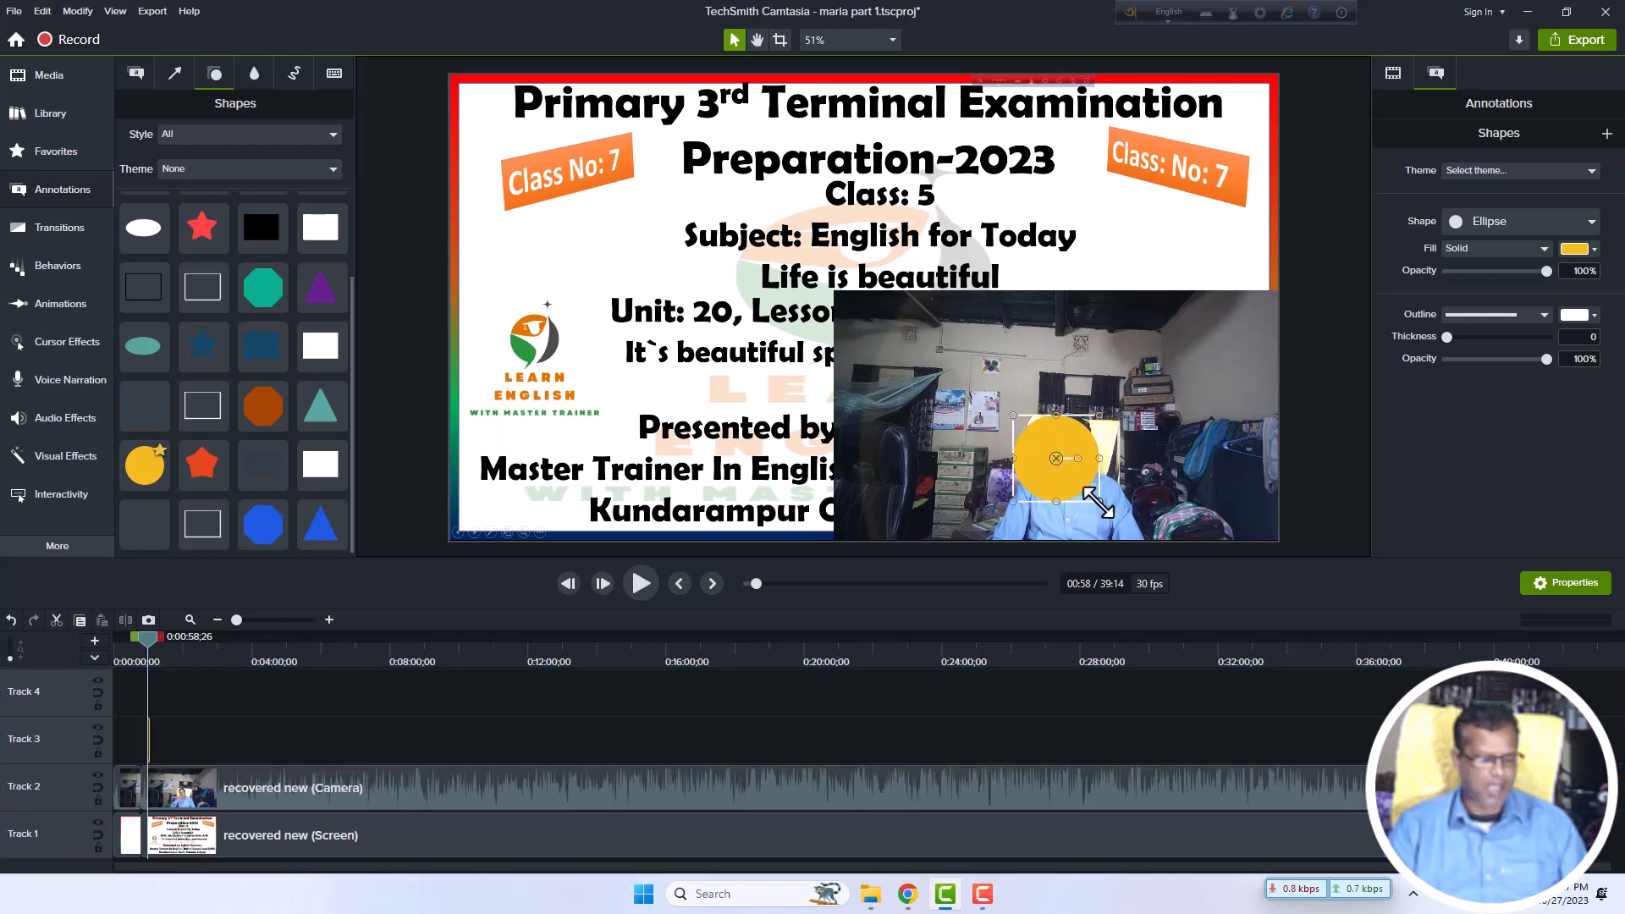
pyautogui.moveTo(1099, 503); pyautogui.dragTo(1130, 524)
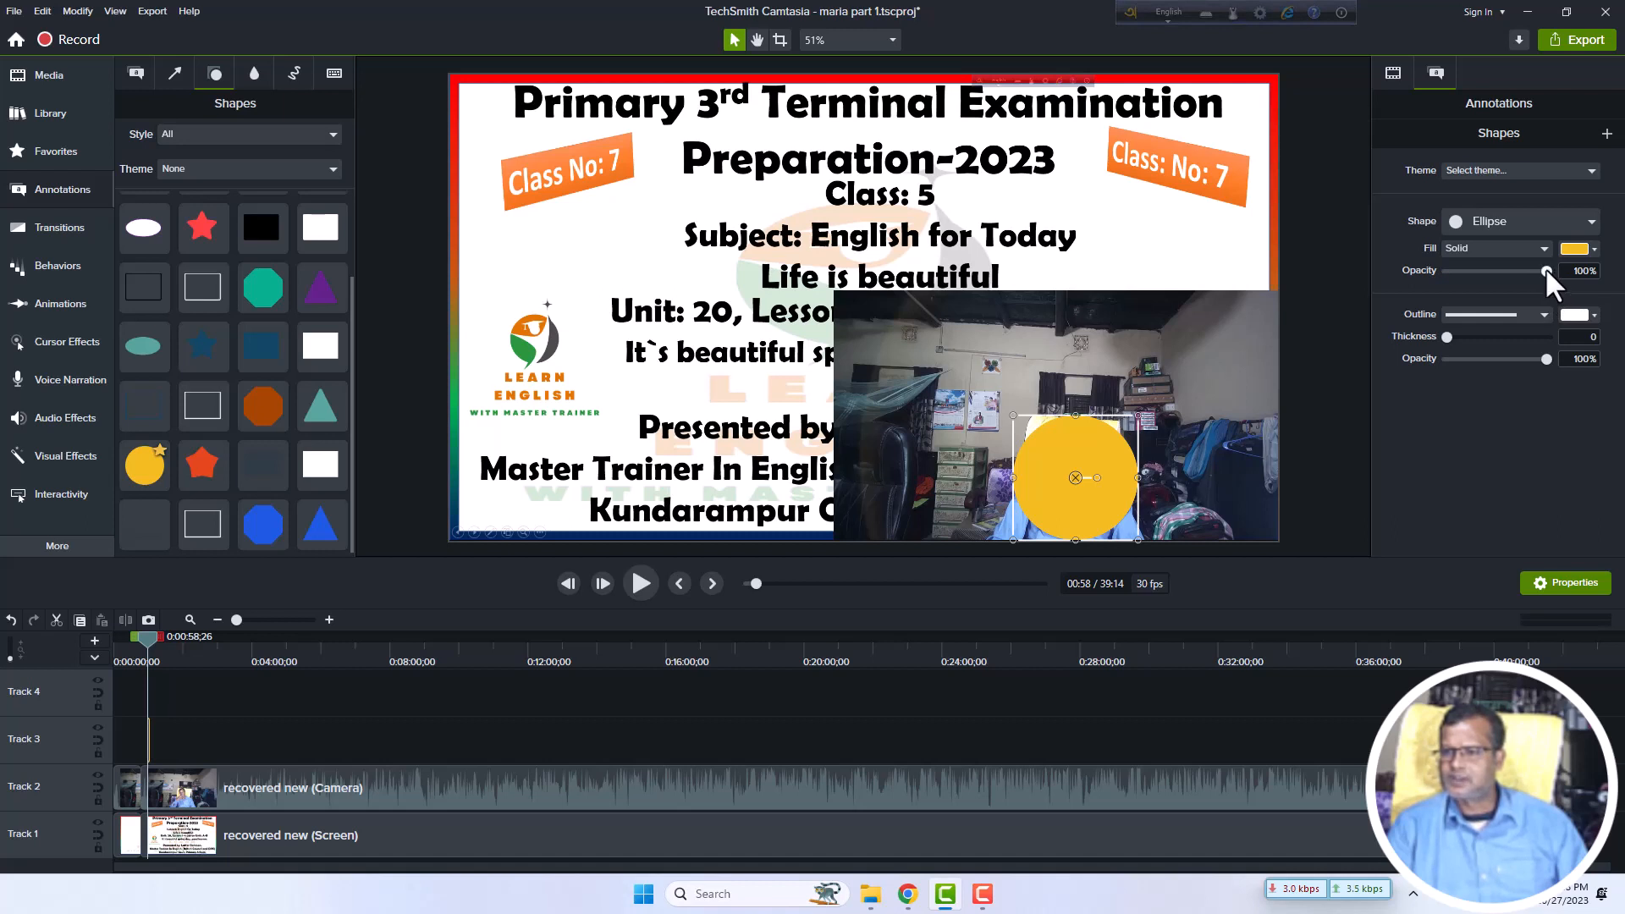
# Lower the circle's fill opacity to 53% to fit it around the presenter, enlarge it slightly upward, and restore the opacity to 100%.
pyautogui.moveTo(1546, 269); pyautogui.dragTo(1506, 273)
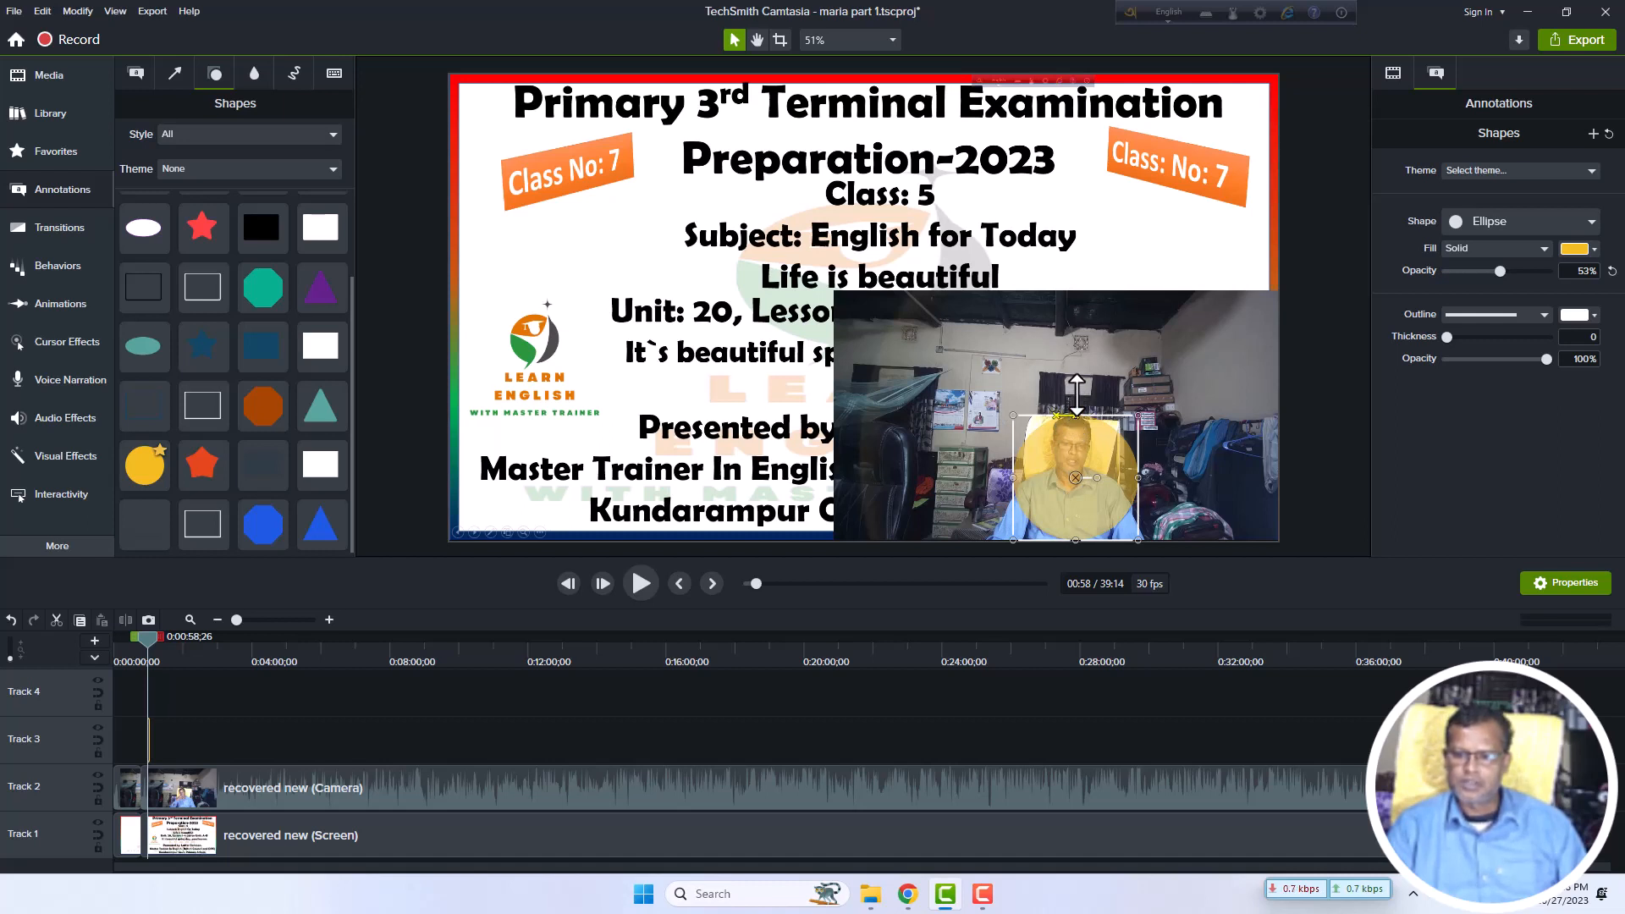
pyautogui.moveTo(1077, 396); pyautogui.dragTo(1077, 392)
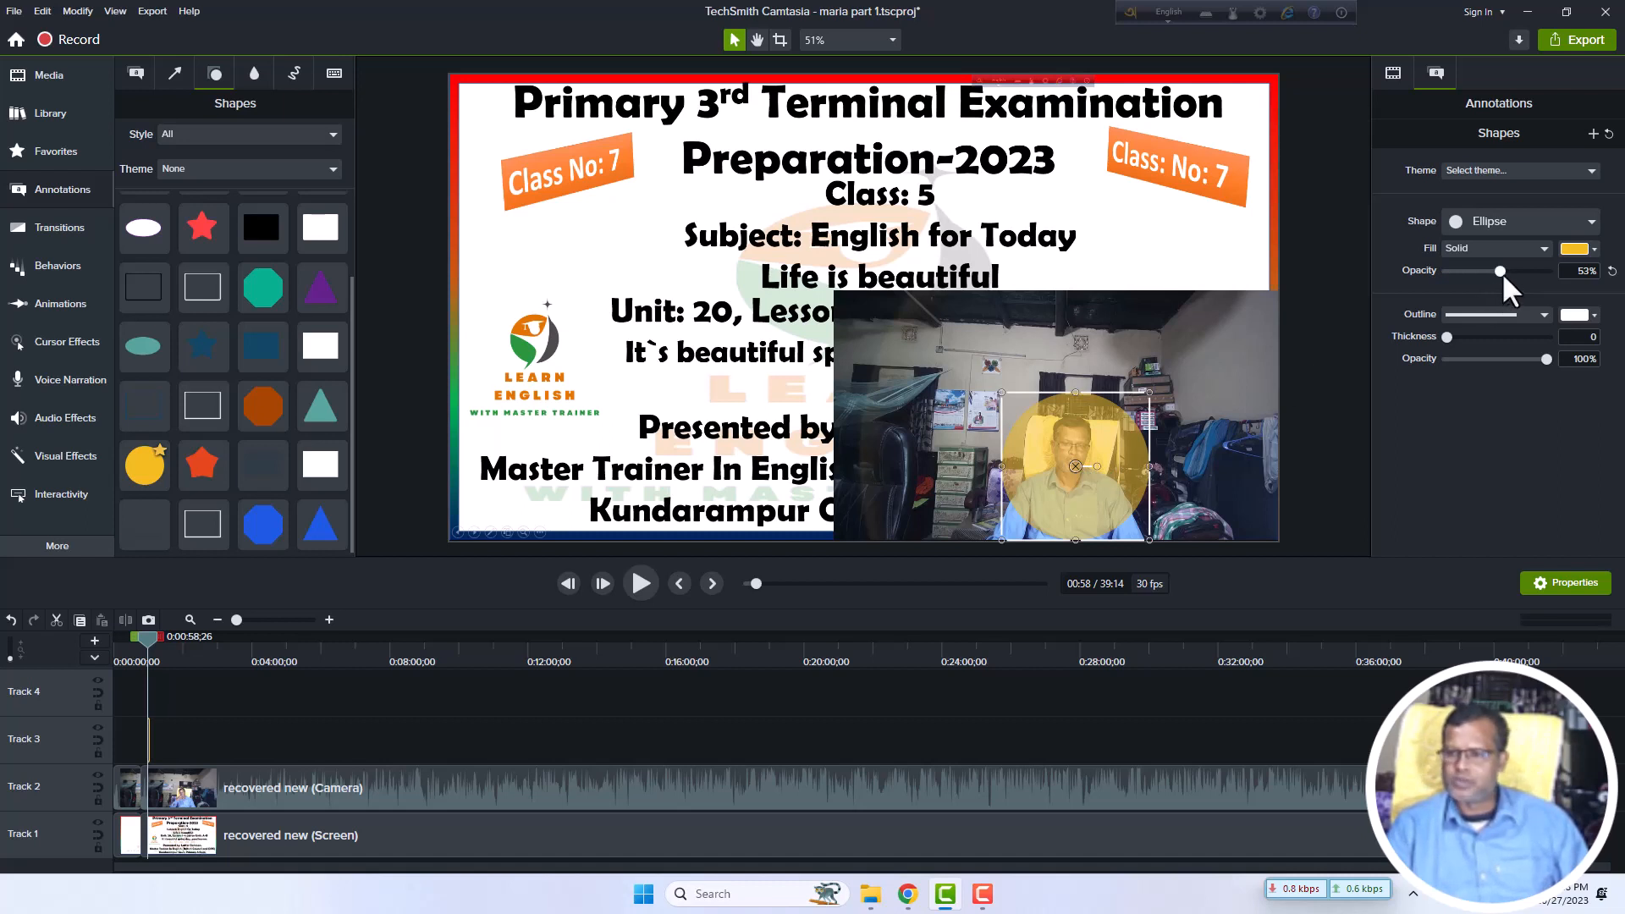
pyautogui.moveTo(1504, 271); pyautogui.dragTo(1563, 267)
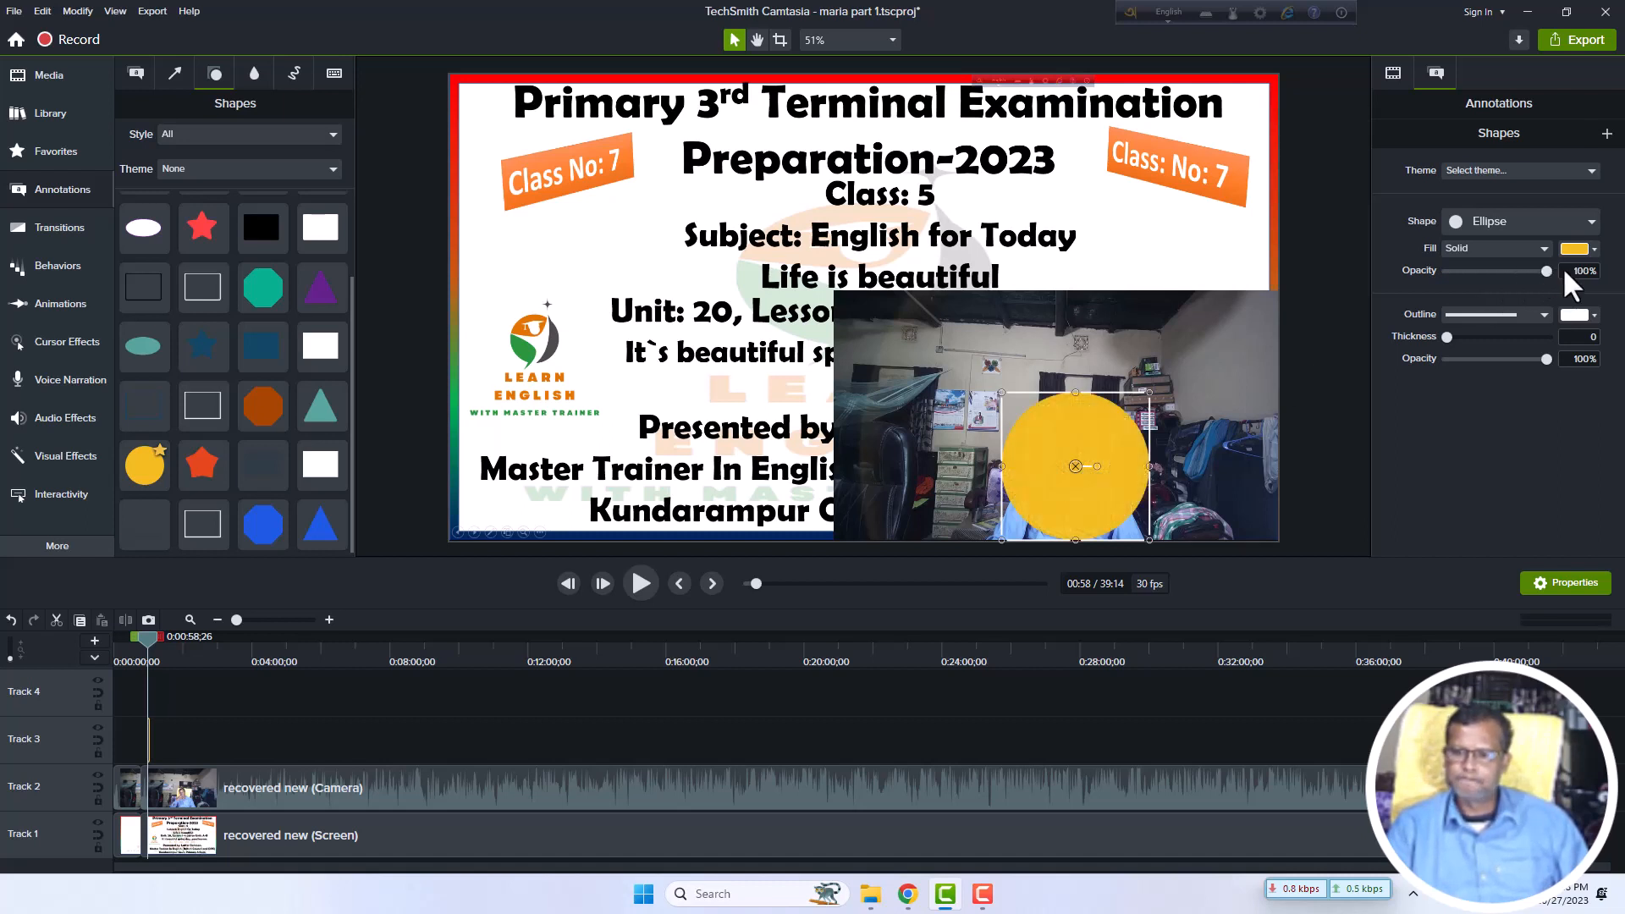
# Extend the circle's clip on Track 3 to the end of the camera recording.
pyautogui.click(246, 785)
pyautogui.click(148, 733)
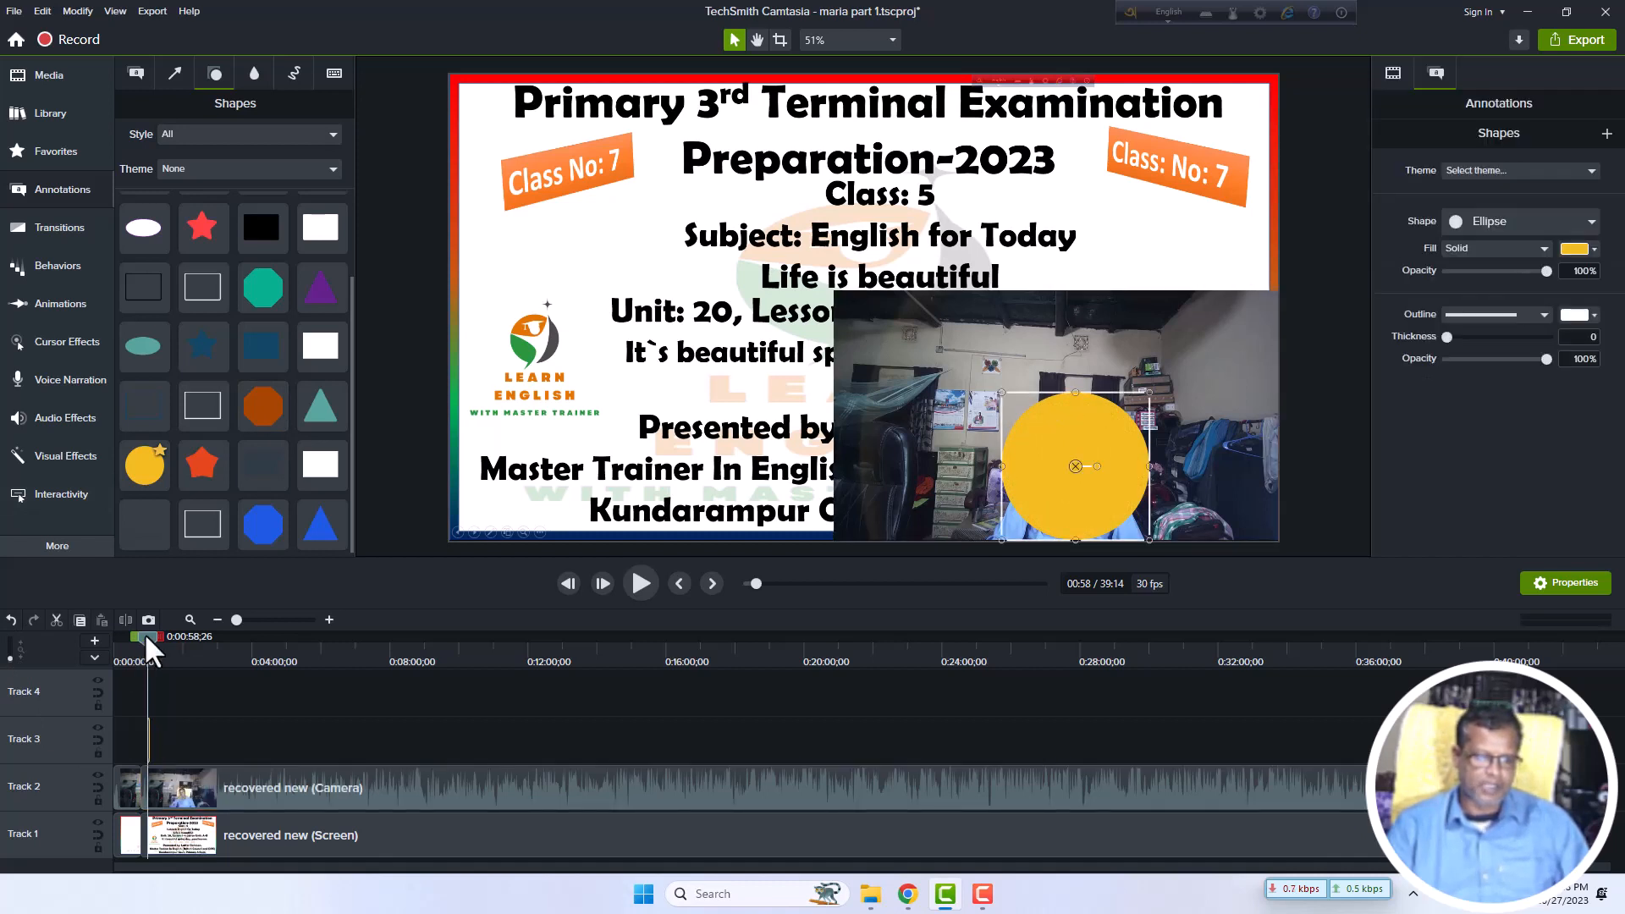
pyautogui.moveTo(144, 632); pyautogui.dragTo(130, 633)
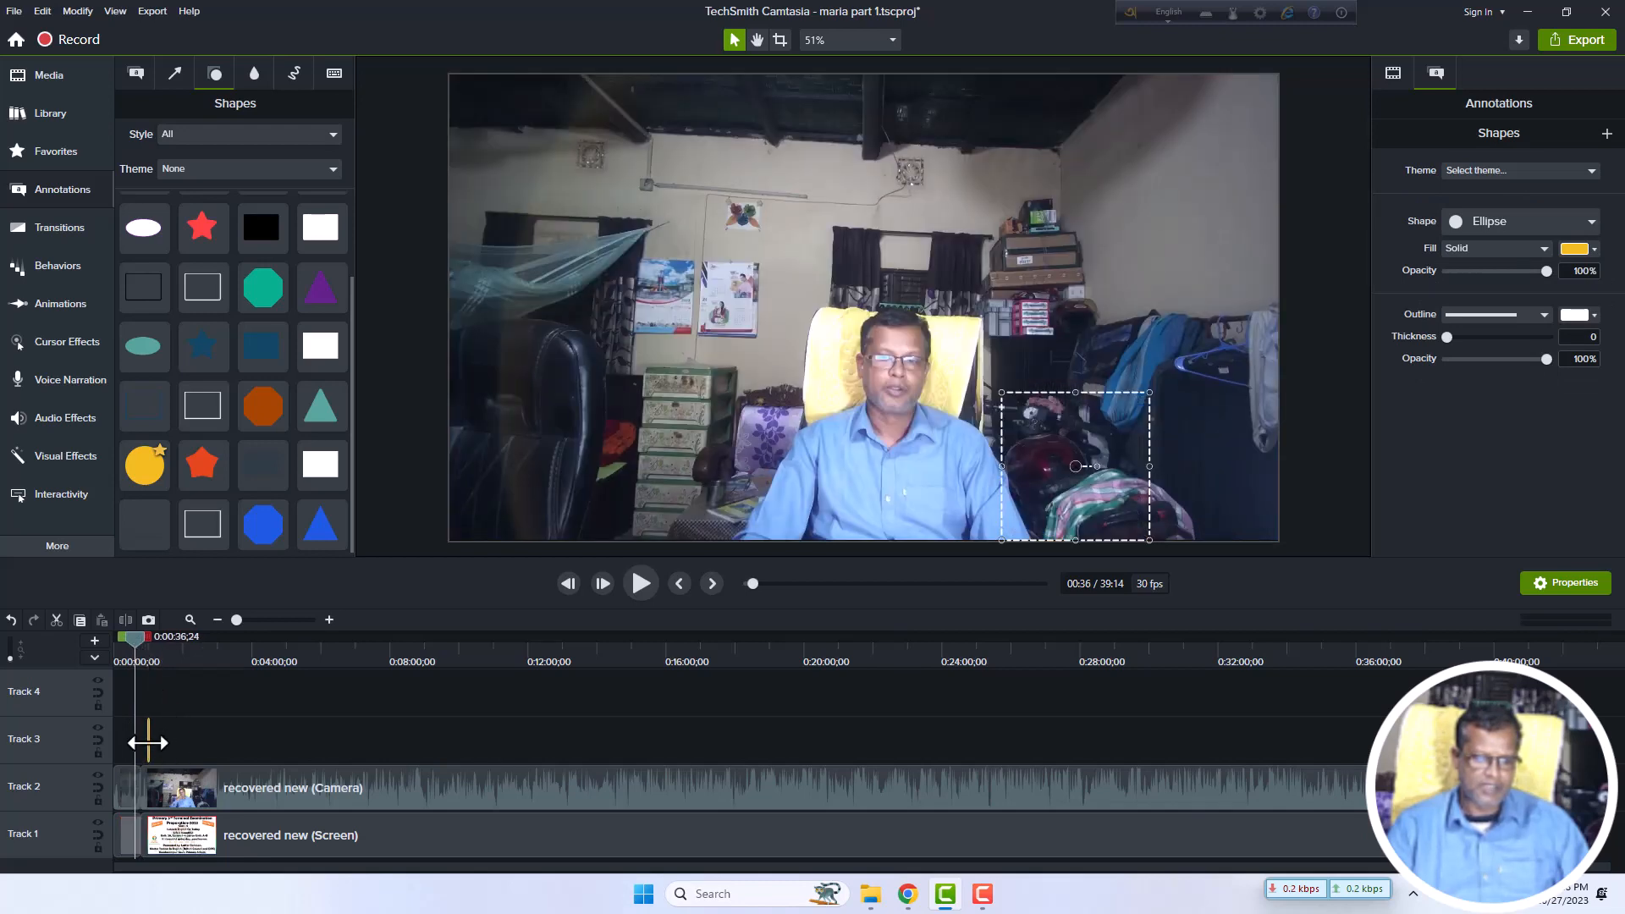
pyautogui.moveTo(148, 741)
pyautogui.mouseDown()
pyautogui.moveTo(218, 742)
pyautogui.moveTo(153, 740)
pyautogui.mouseUp()
pyautogui.moveTo(131, 637); pyautogui.dragTo(145, 640)
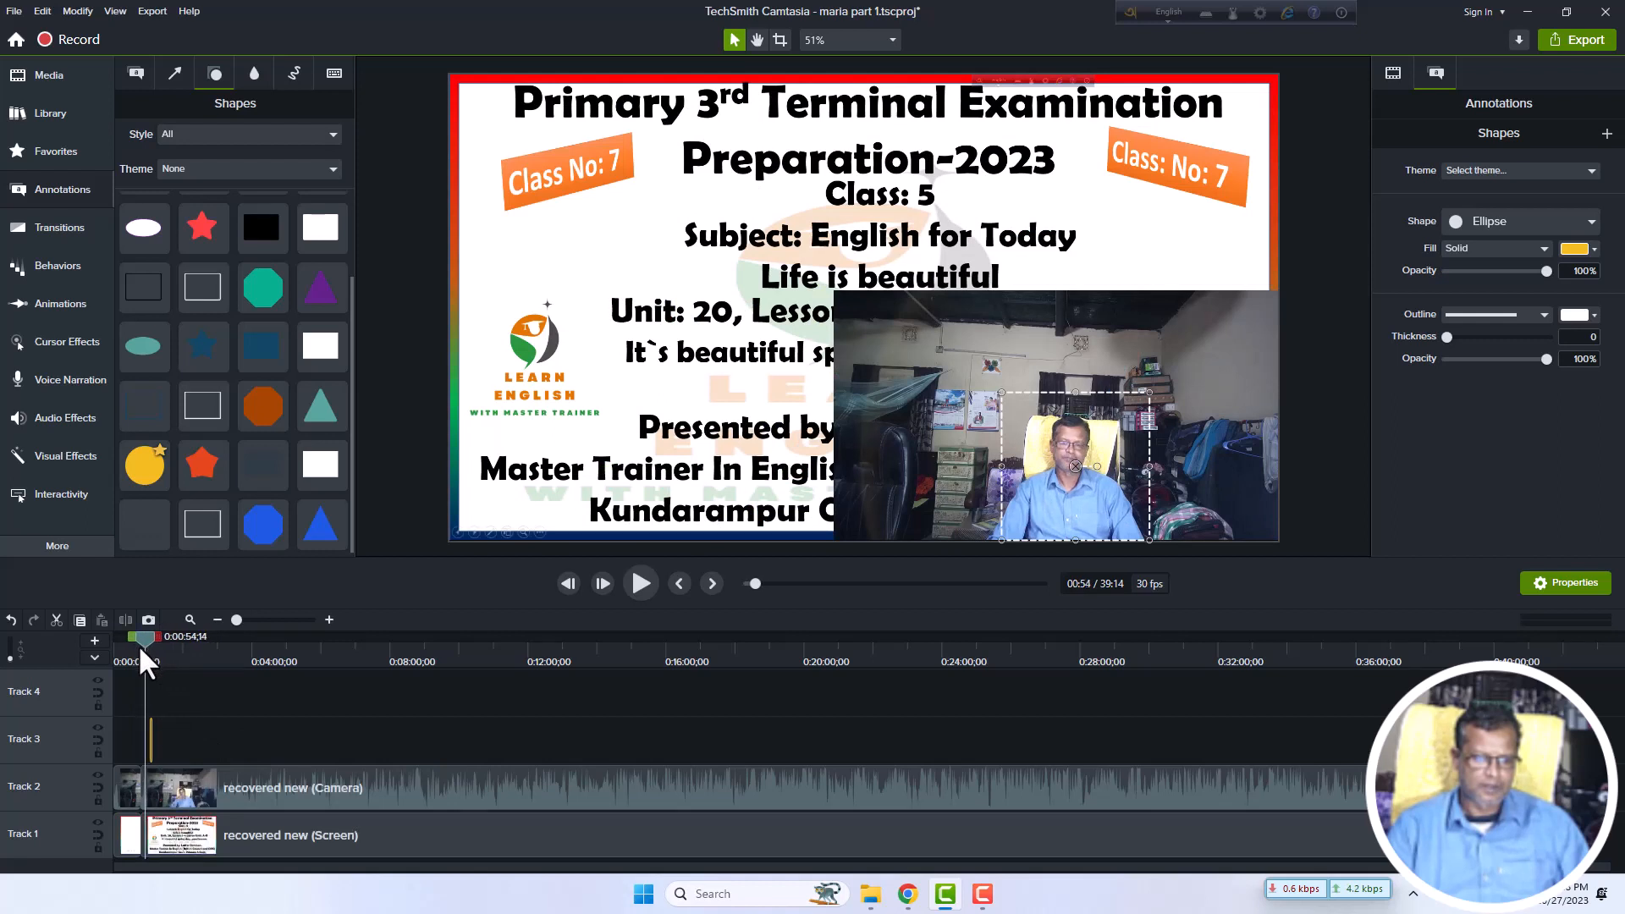
pyautogui.click(154, 783)
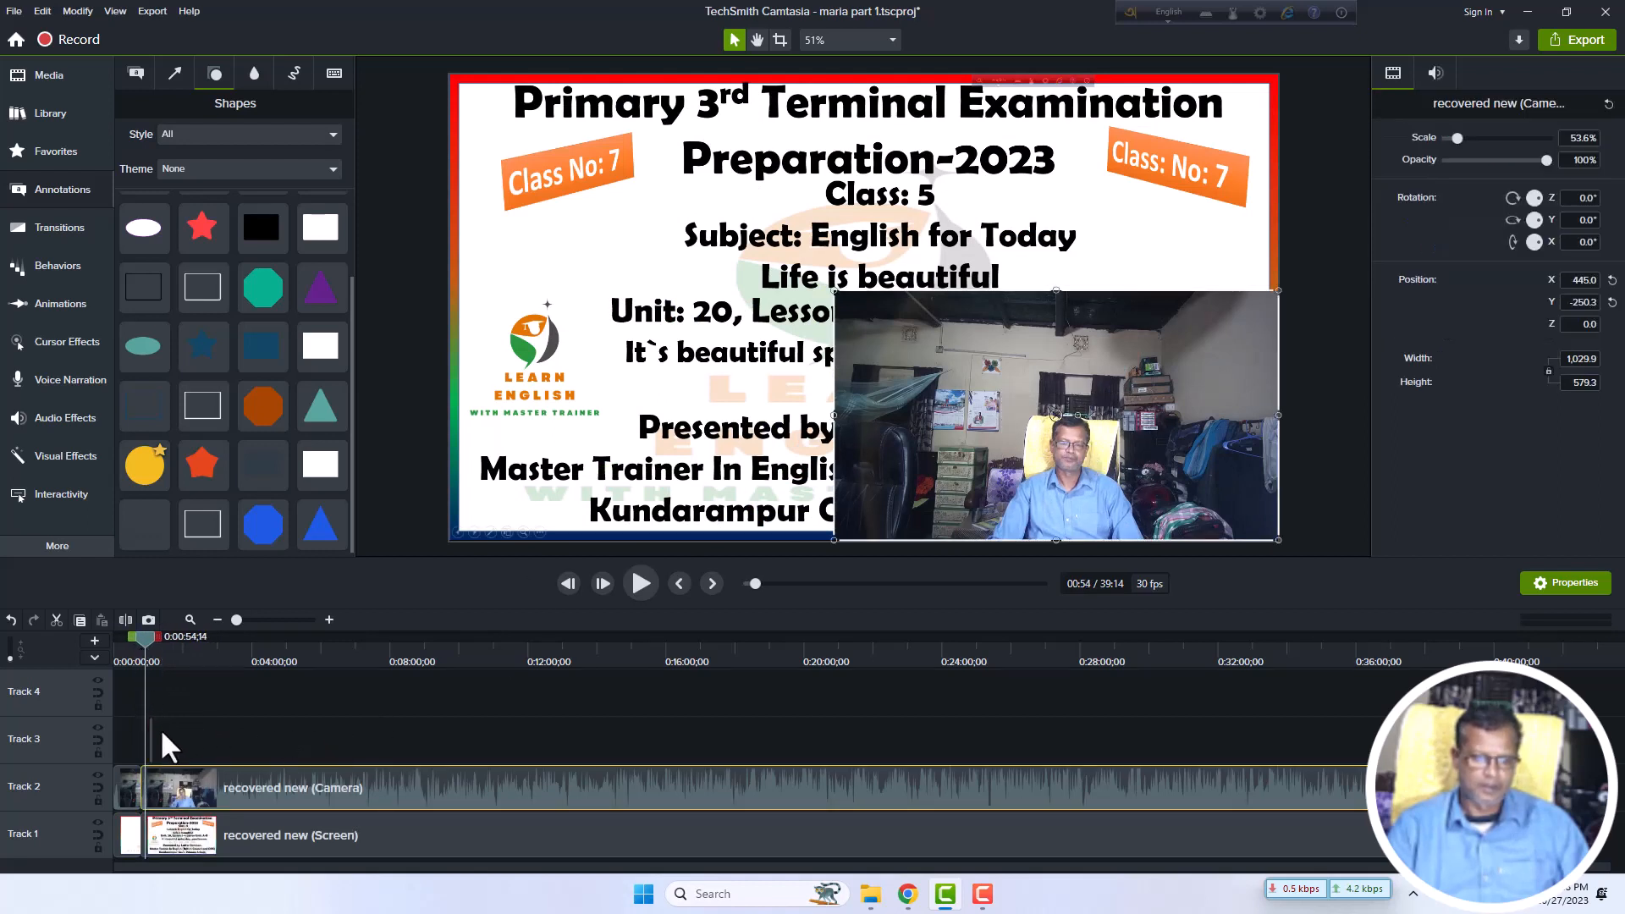
pyautogui.moveTo(151, 738); pyautogui.dragTo(237, 740)
pyautogui.moveTo(156, 648); pyautogui.dragTo(146, 636)
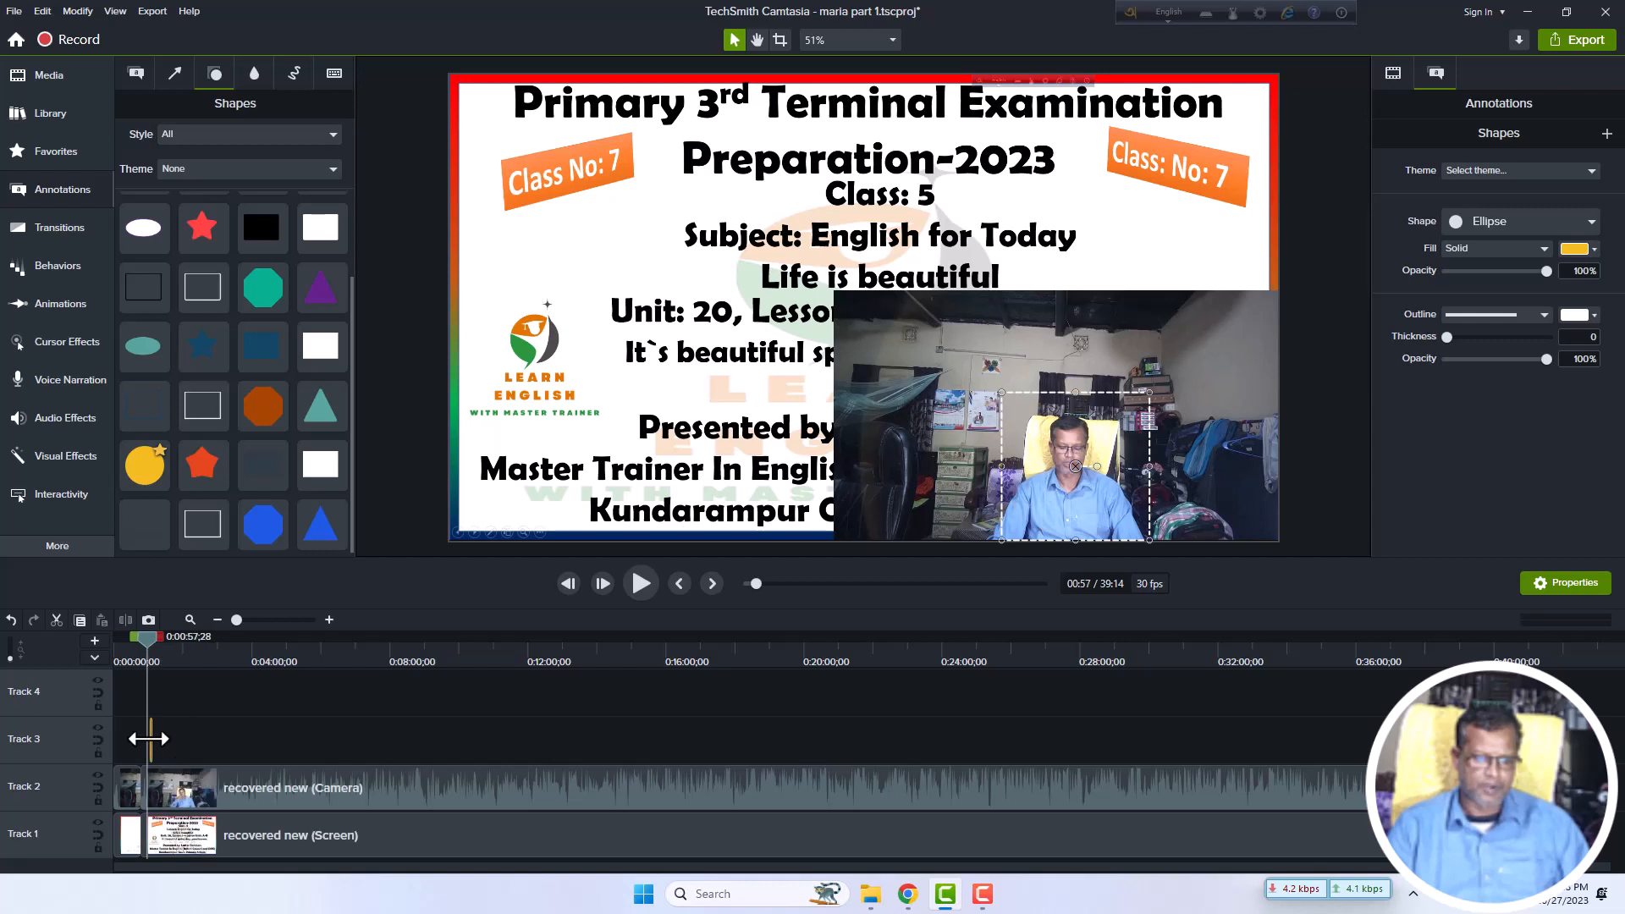
pyautogui.moveTo(146, 737); pyautogui.dragTo(478, 743)
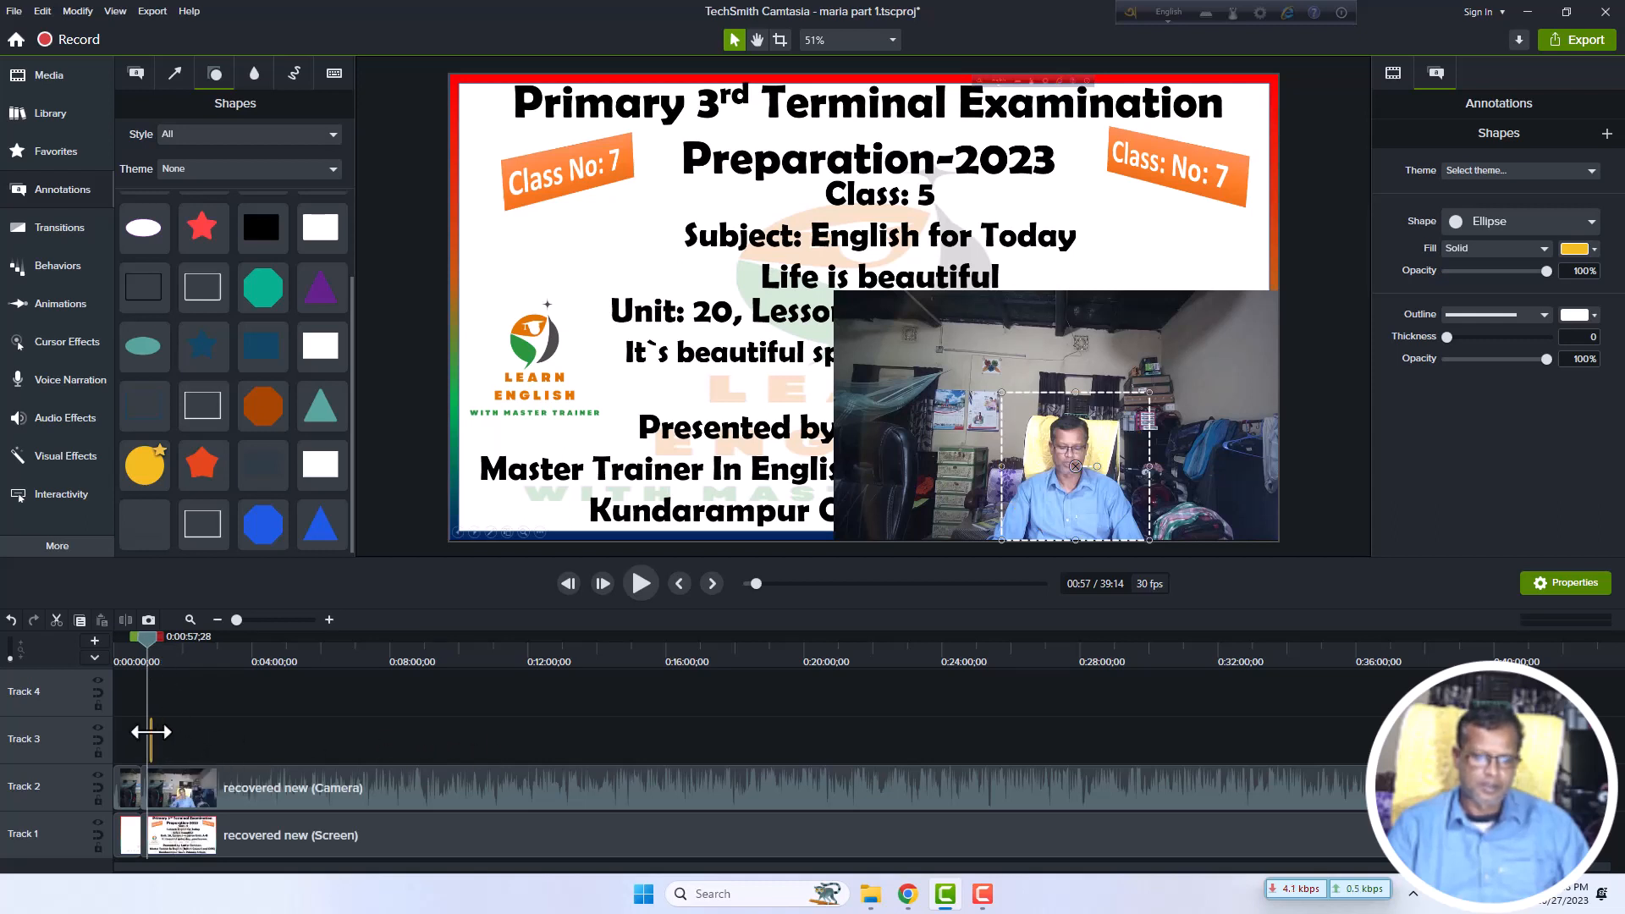
pyautogui.moveTo(151, 735); pyautogui.dragTo(1372, 737)
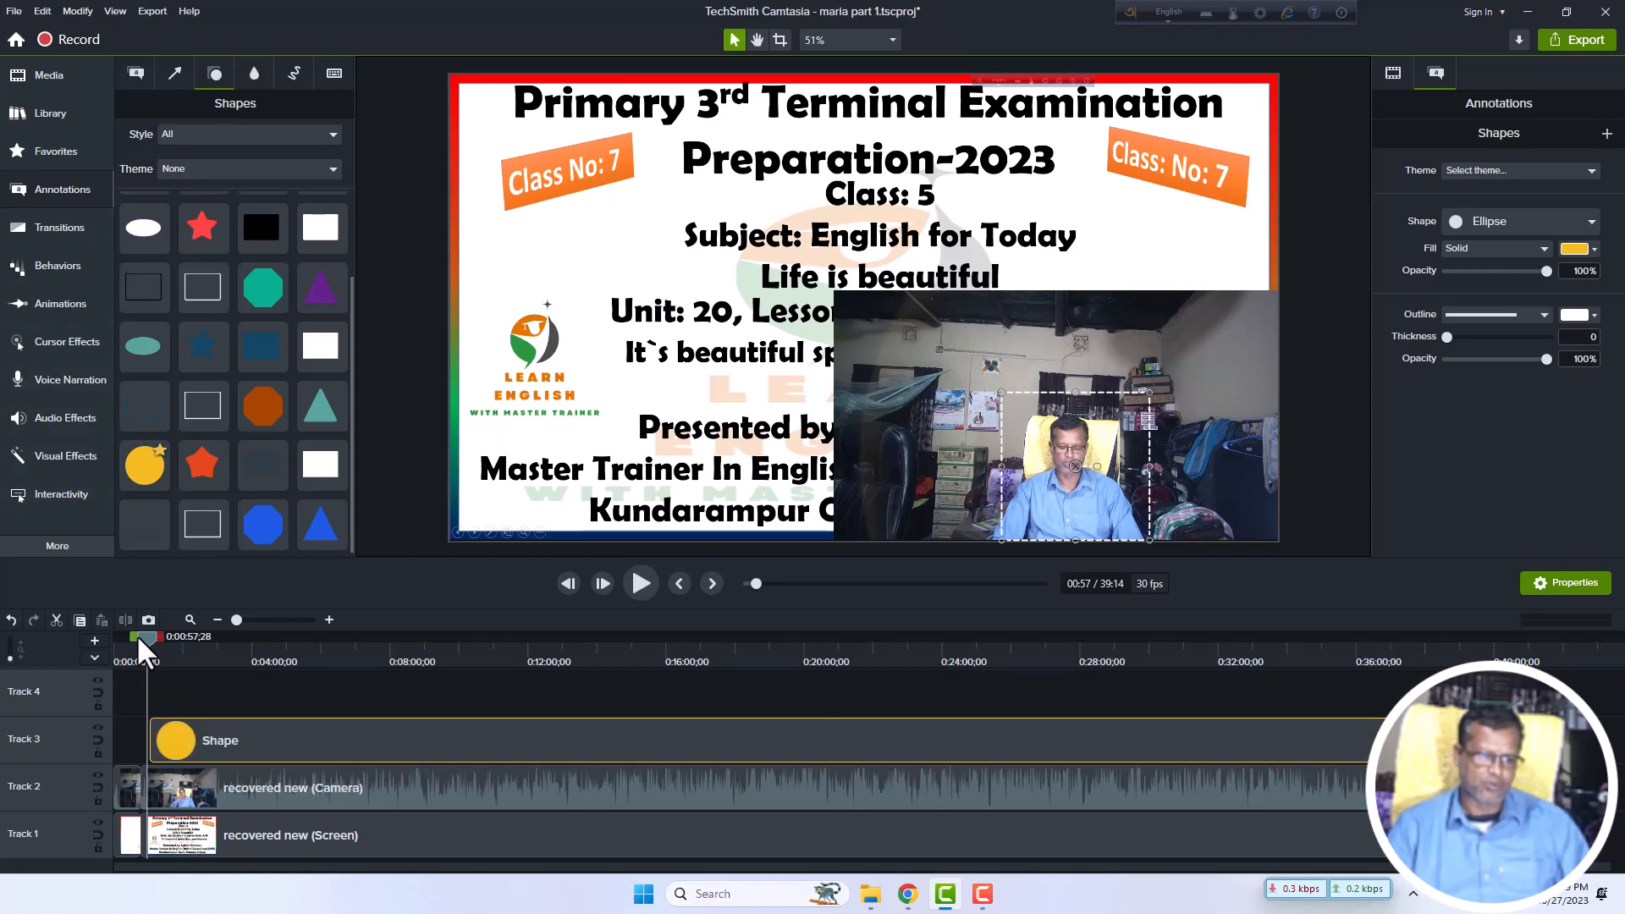
# Move the start of the circle's clip on Track 3 back to where the second camera segment begins.
pyautogui.moveTo(135, 633); pyautogui.dragTo(129, 635)
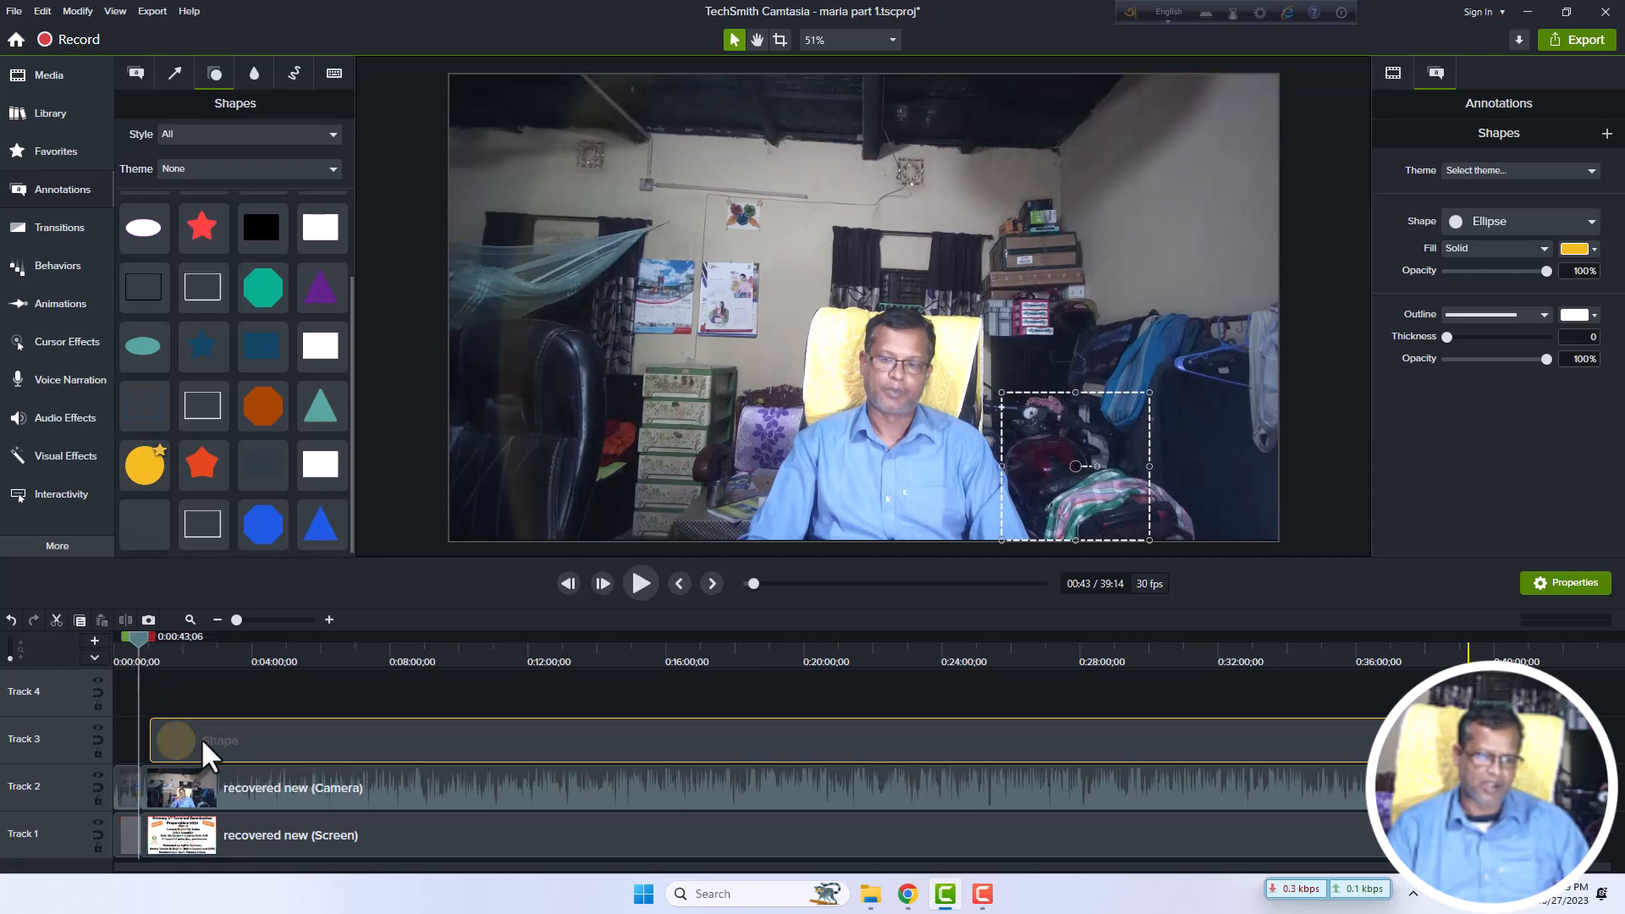
pyautogui.moveTo(201, 738); pyautogui.dragTo(201, 739)
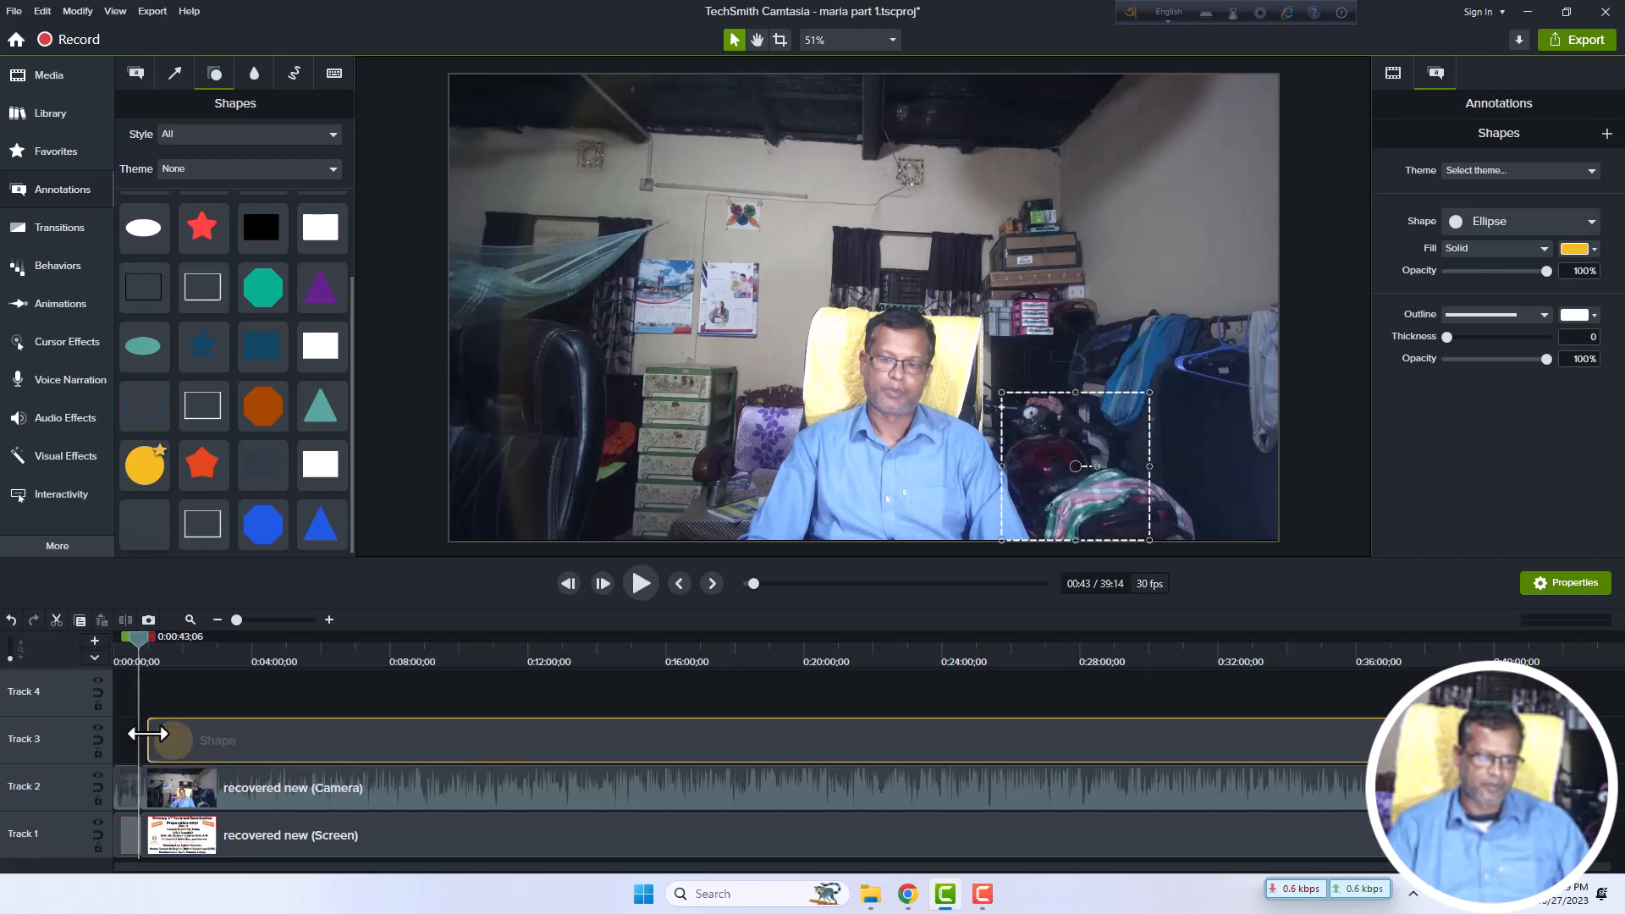
pyautogui.moveTo(148, 734); pyautogui.dragTo(144, 734)
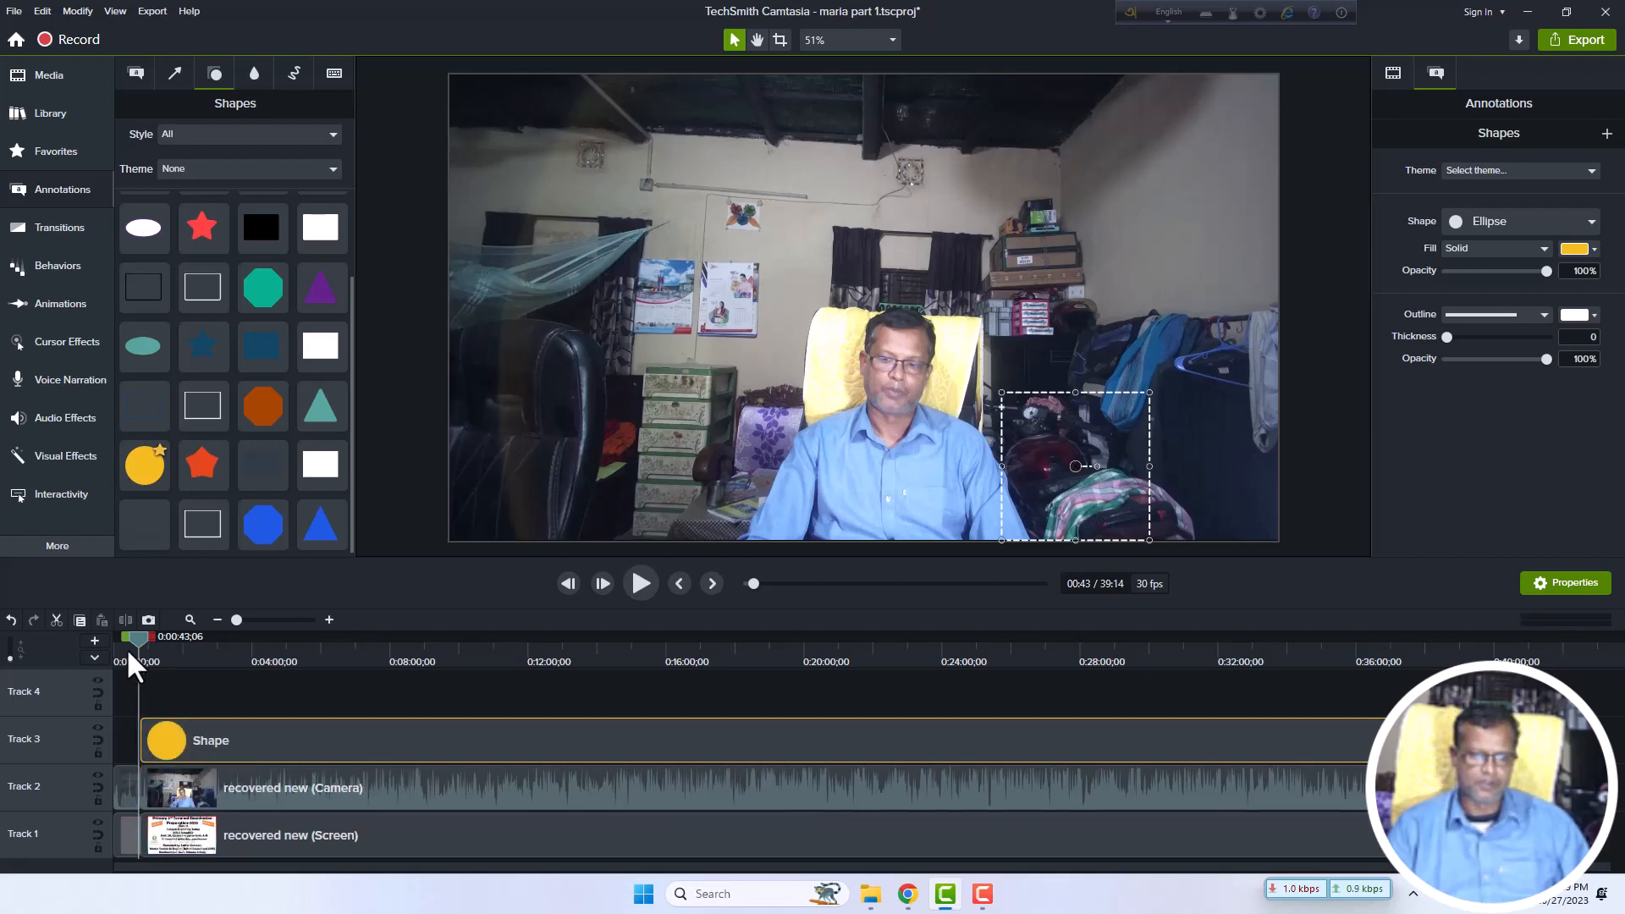
# Copy the circle clip, paste it onto Track 4, and shift the copy earlier to end with the recording.
pyautogui.moveTo(134, 638); pyautogui.dragTo(153, 666)
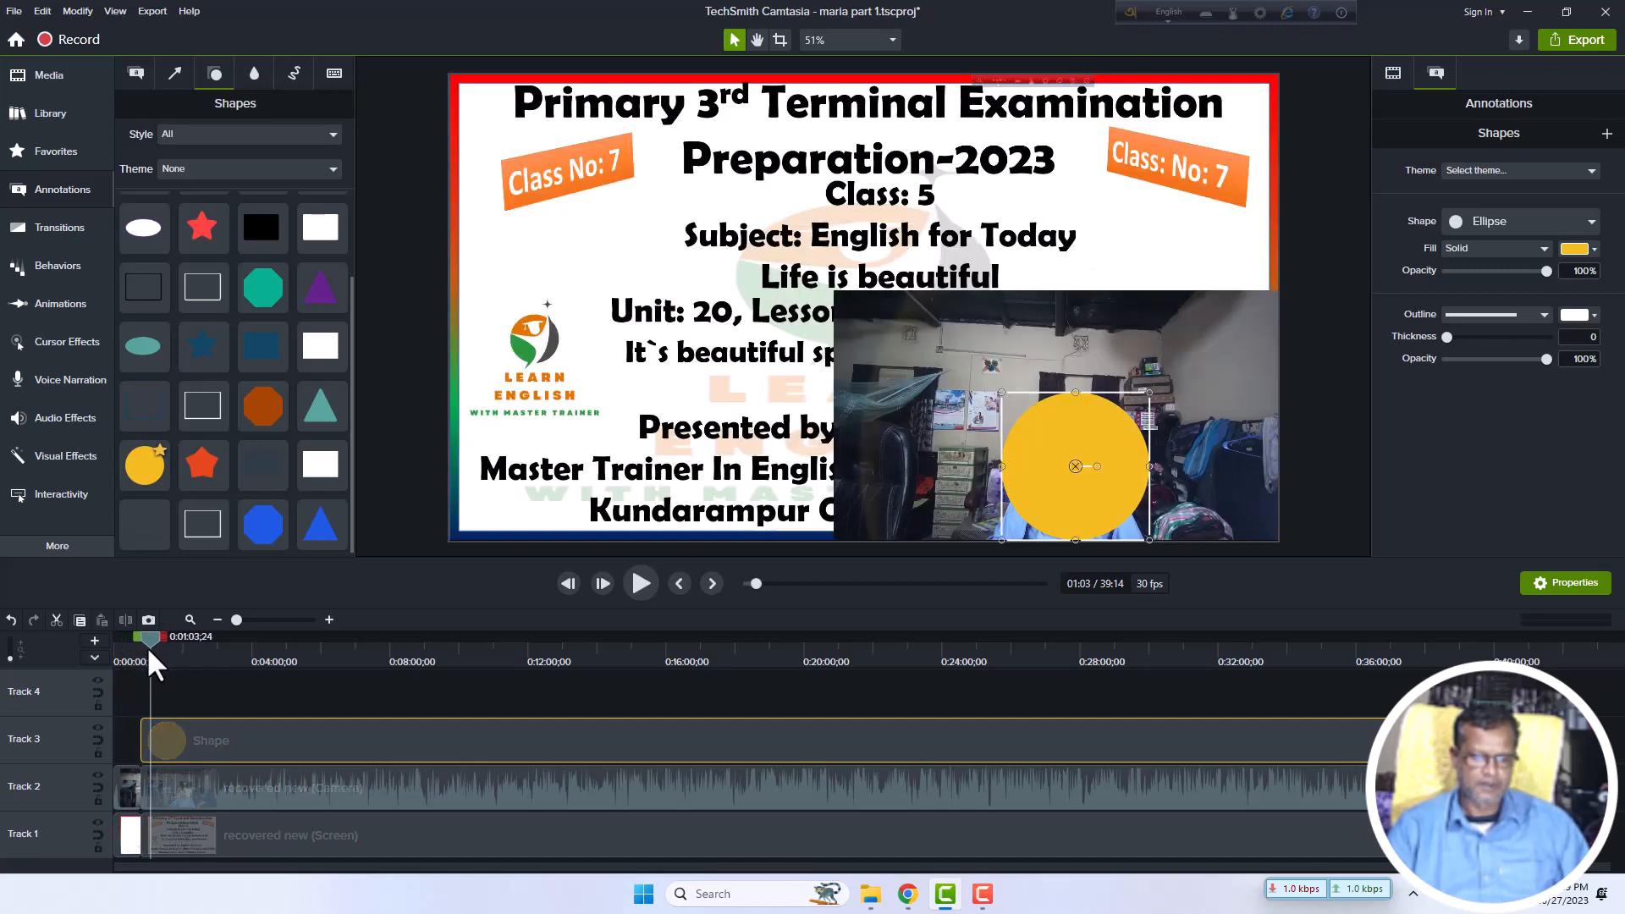
pyautogui.rightClick(331, 750)
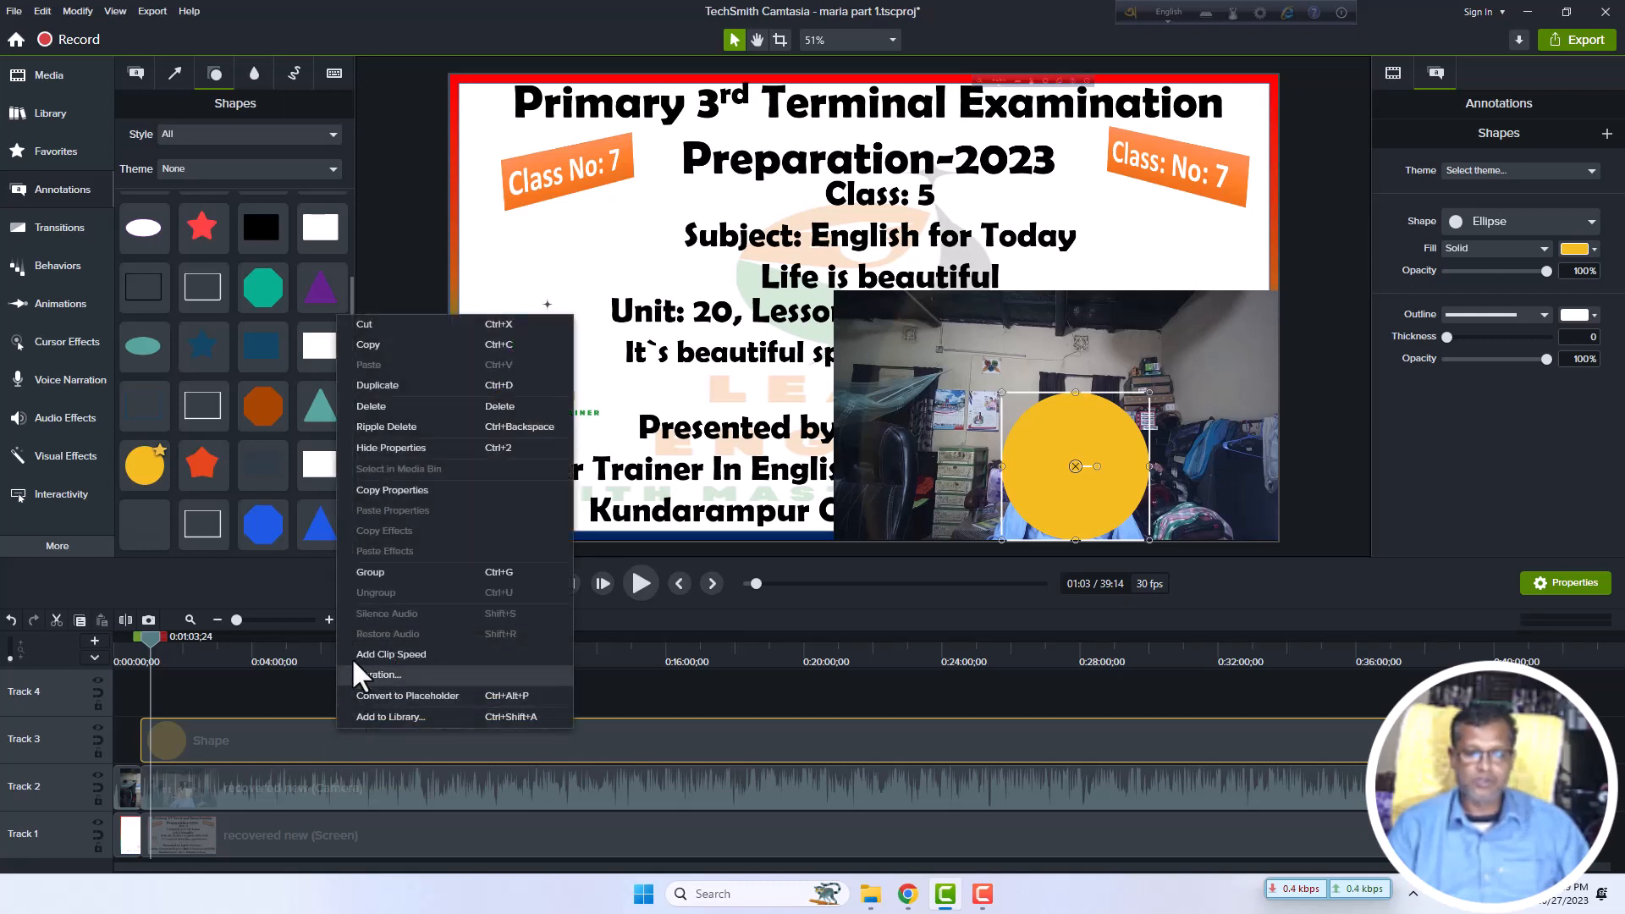
pyautogui.click(394, 347)
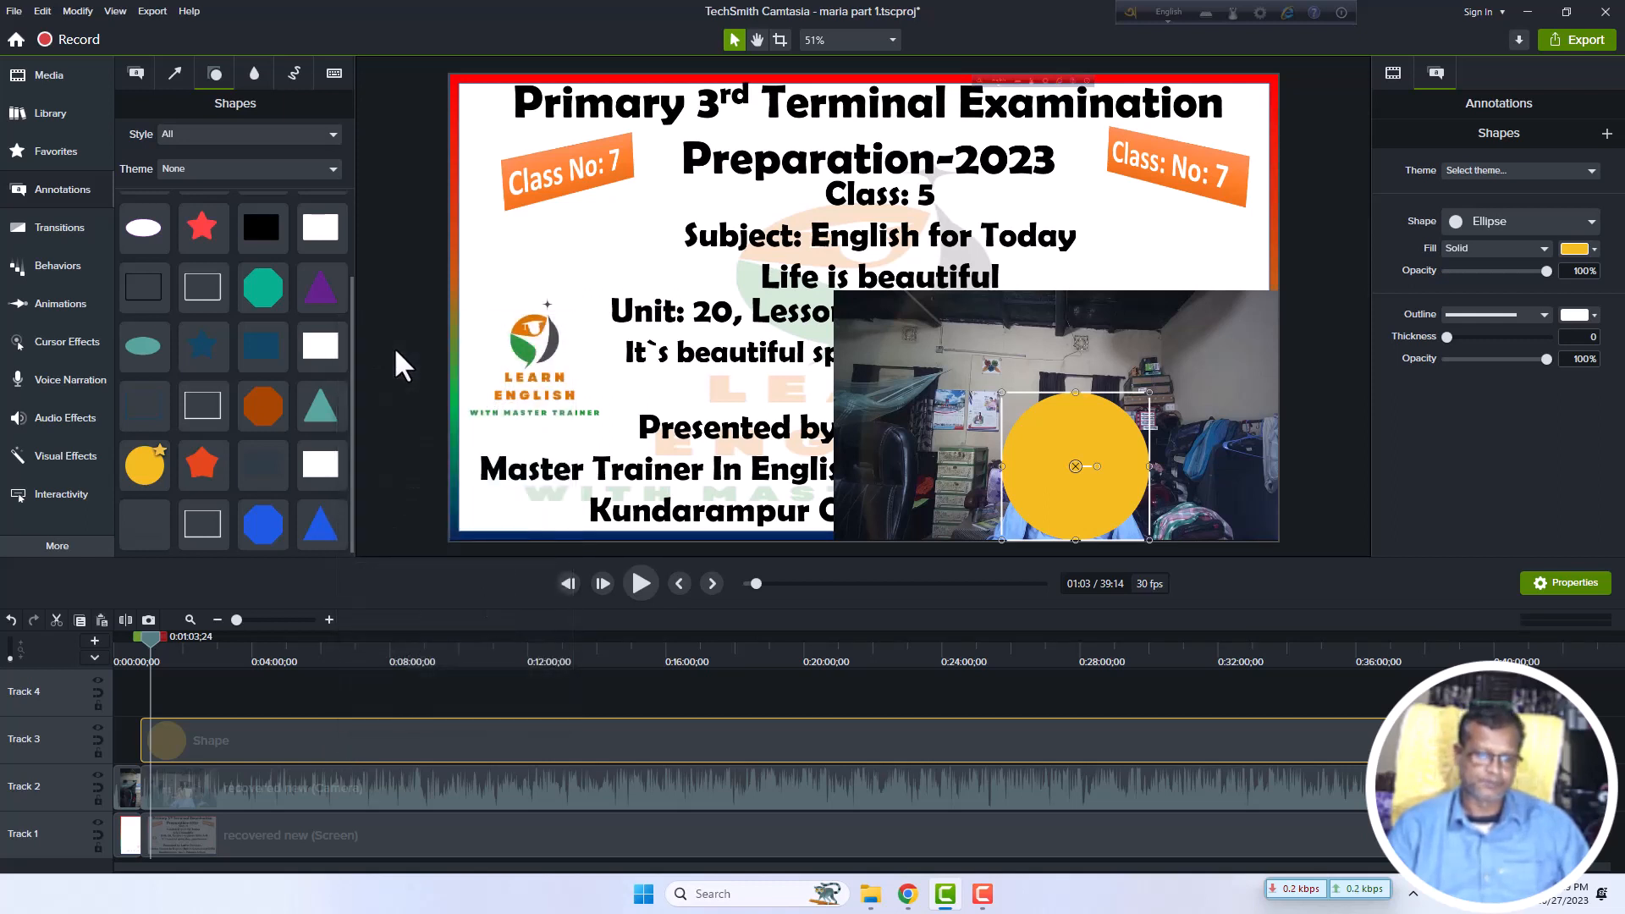
pyautogui.click(200, 684)
pyautogui.rightClick(200, 684)
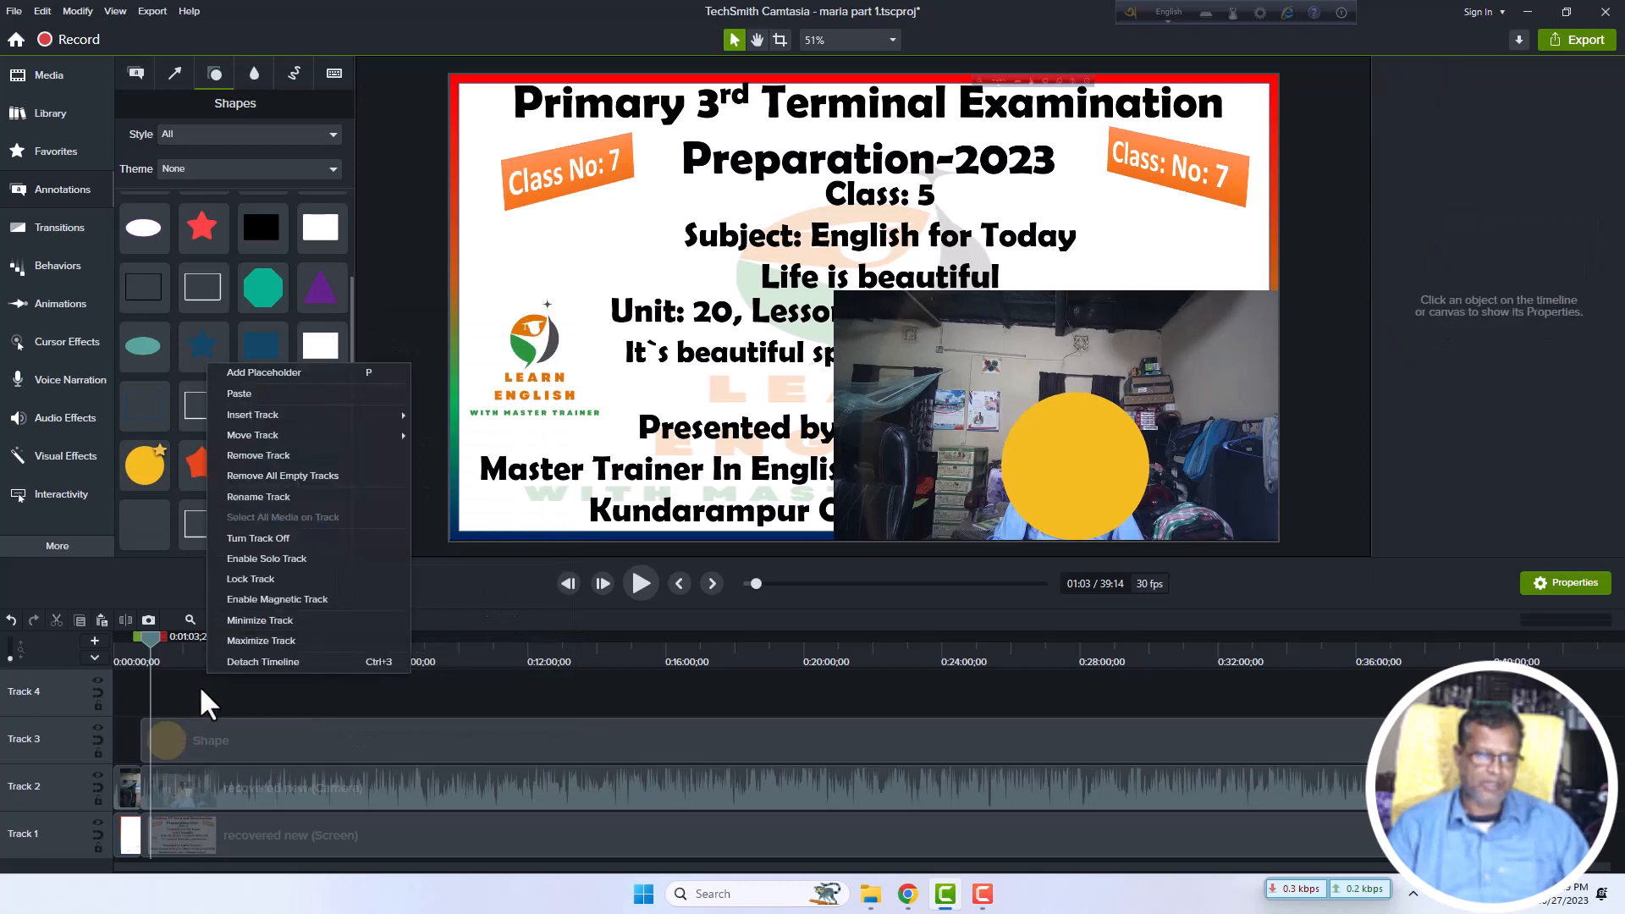
pyautogui.click(283, 393)
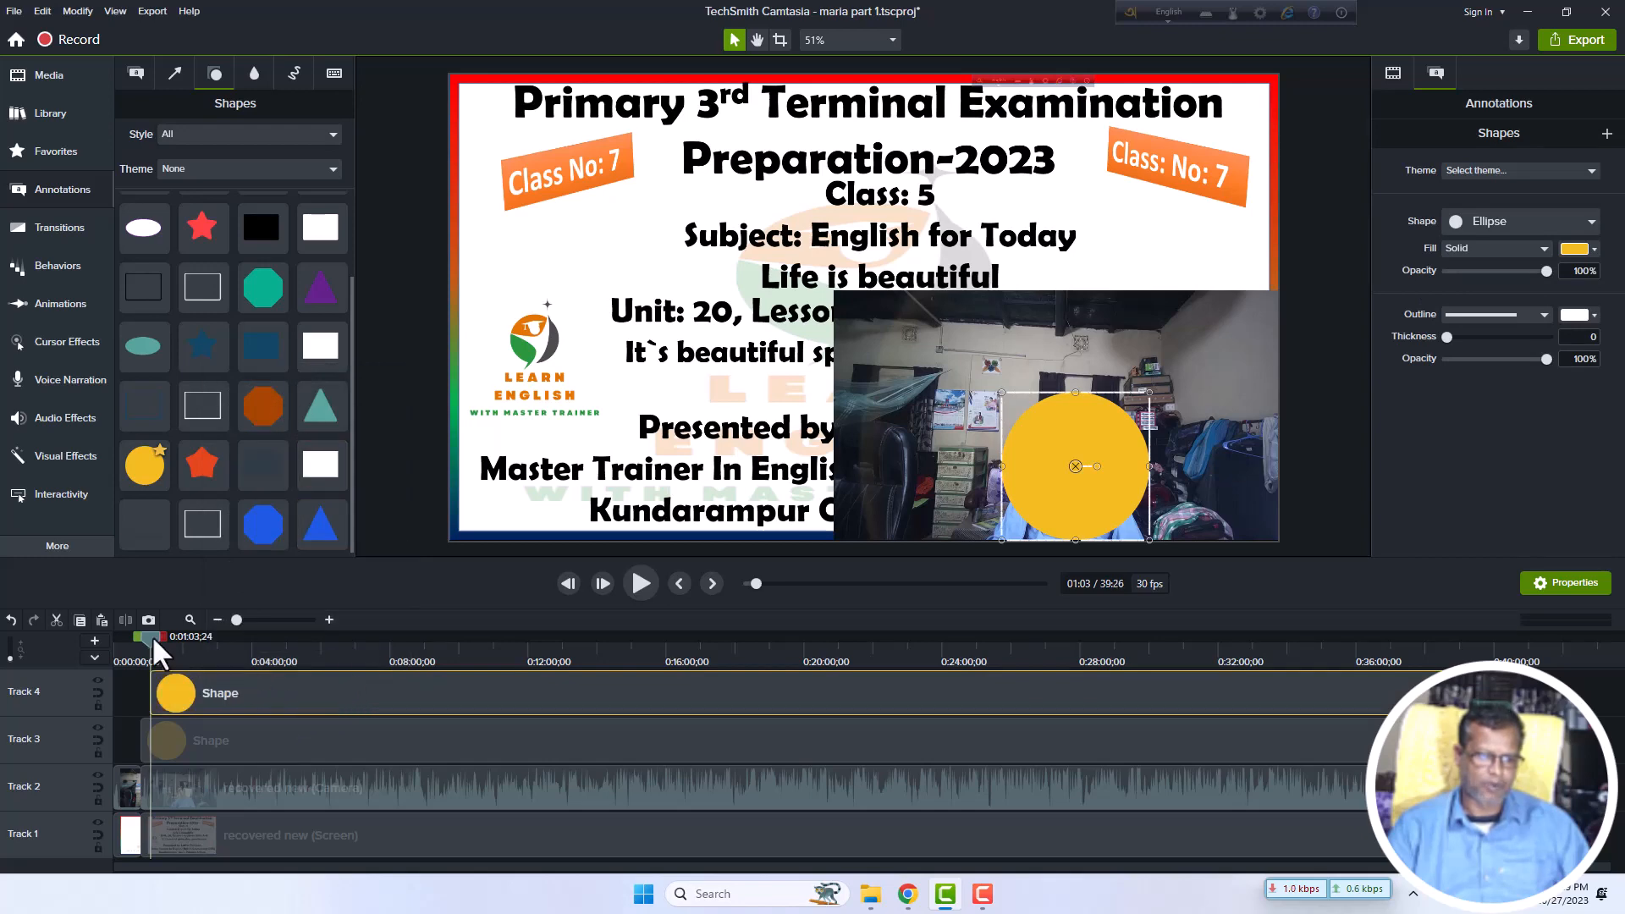
pyautogui.moveTo(151, 636); pyautogui.dragTo(137, 638)
pyautogui.moveTo(196, 694); pyautogui.dragTo(191, 695)
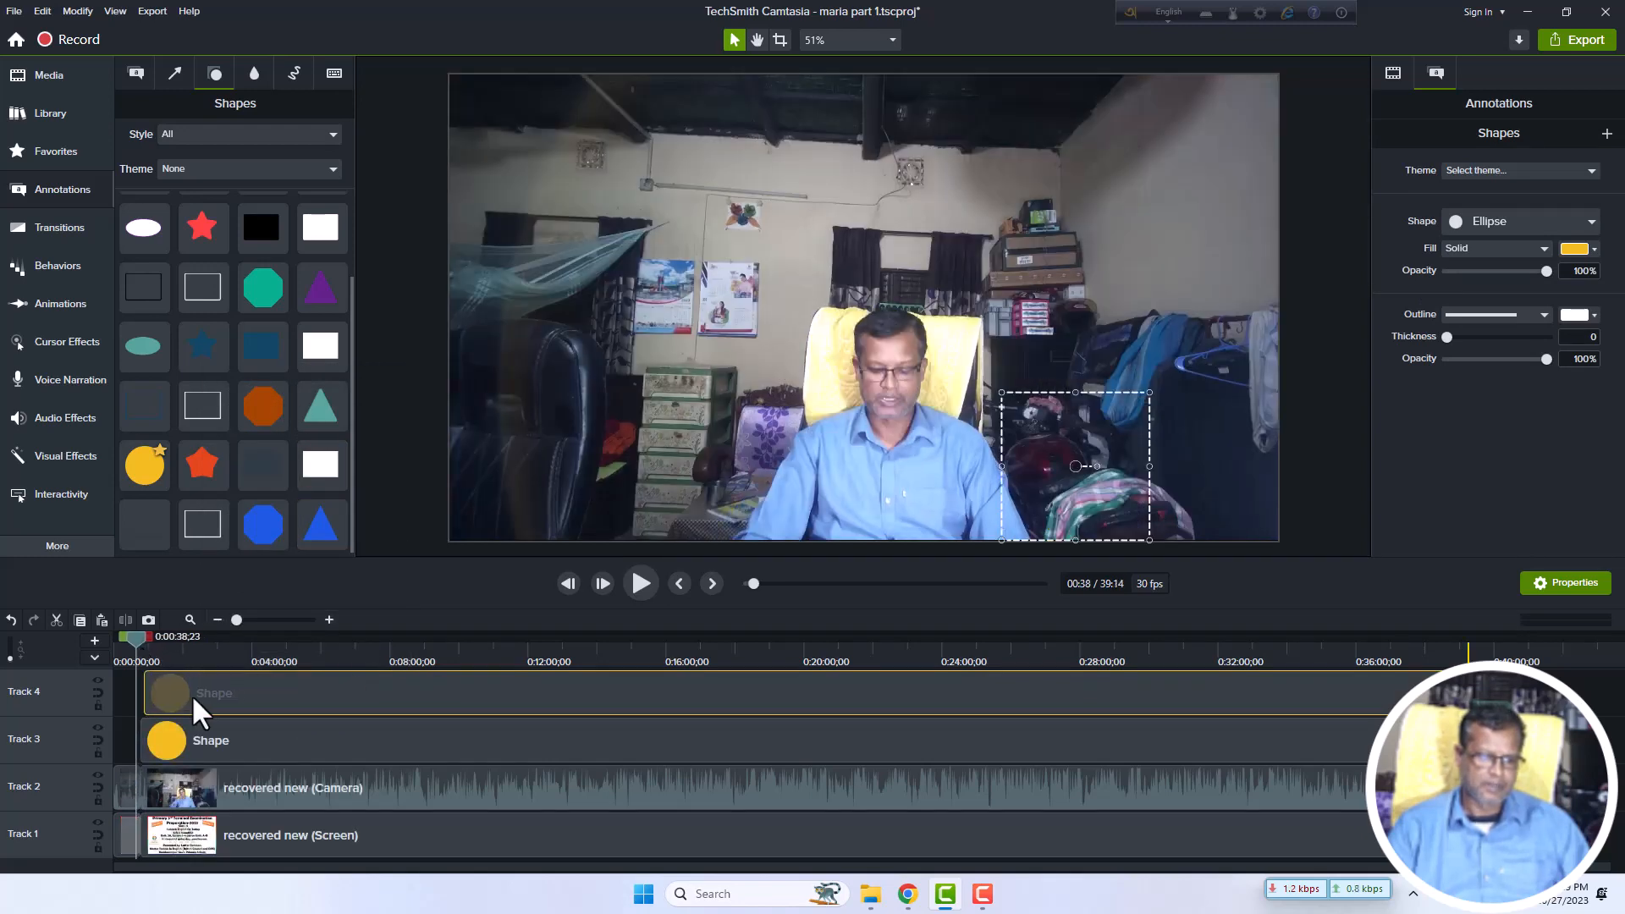
# Set the Track 4 circle's fill opacity to 0% and its white outline thickness to 10.
pyautogui.moveTo(135, 638); pyautogui.dragTo(178, 678)
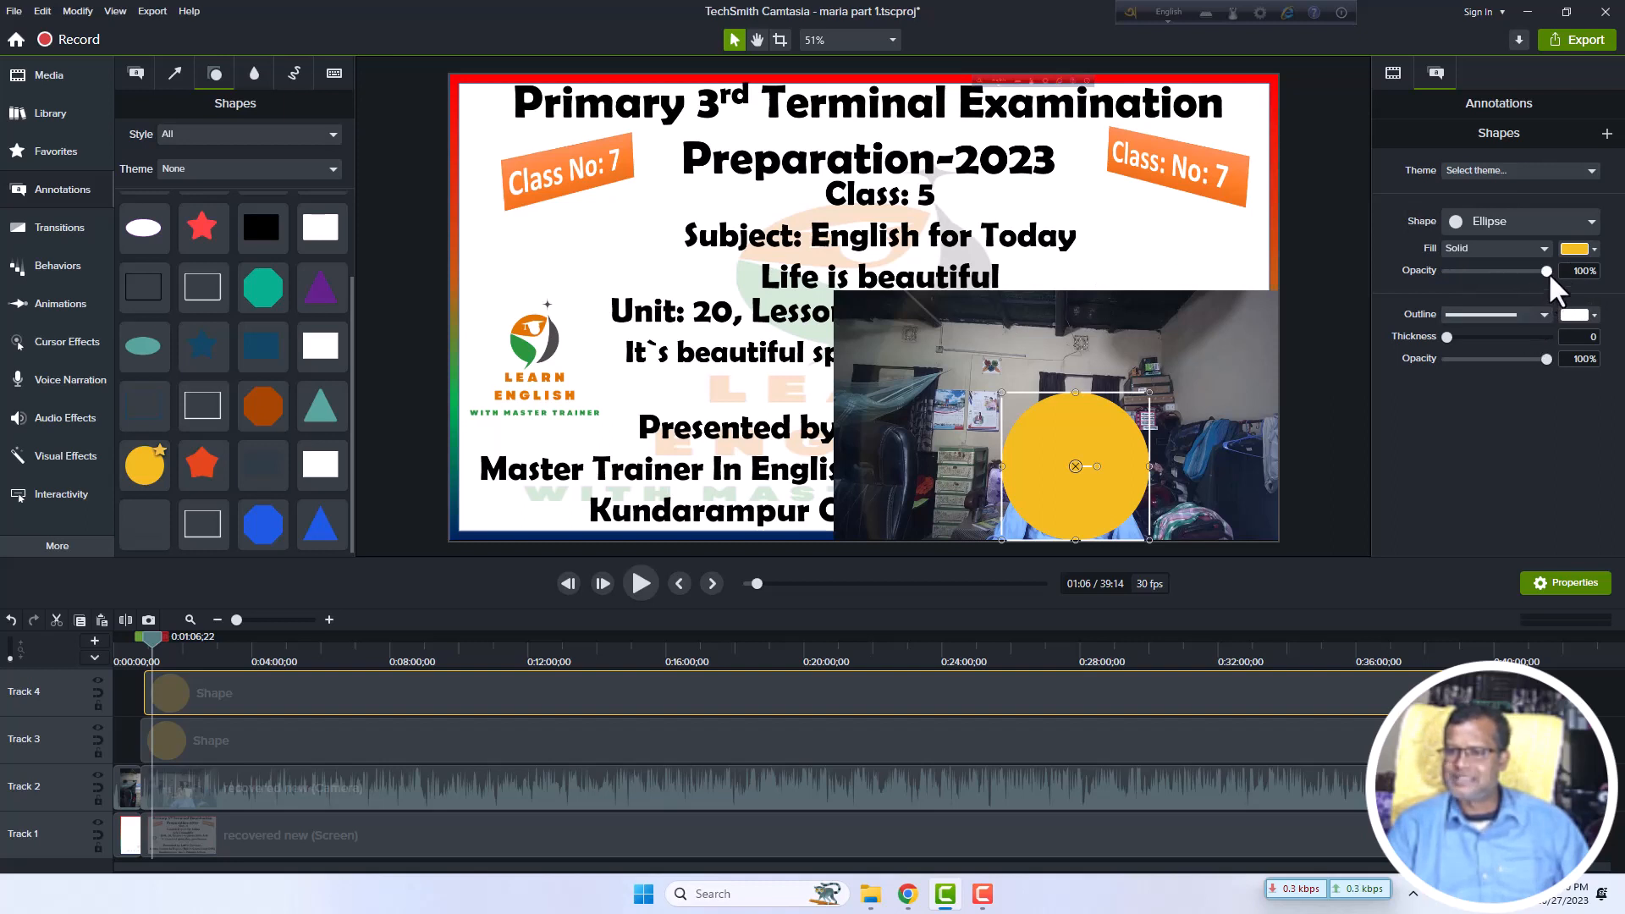
pyautogui.moveTo(1548, 271); pyautogui.dragTo(1490, 277)
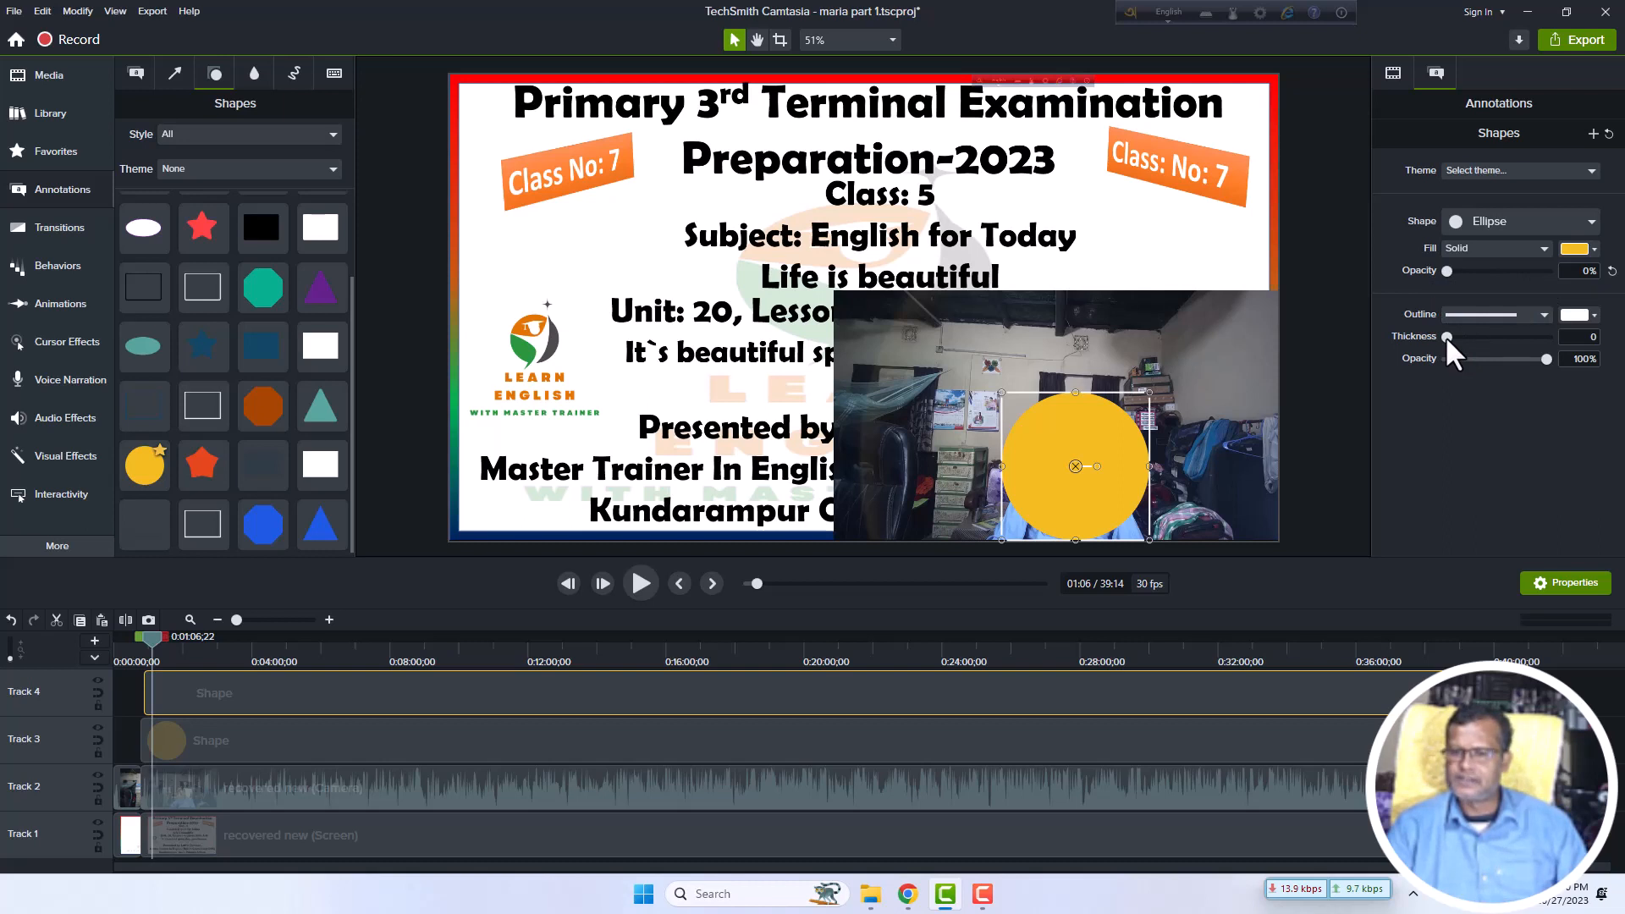
pyautogui.moveTo(1446, 335); pyautogui.dragTo(1454, 335)
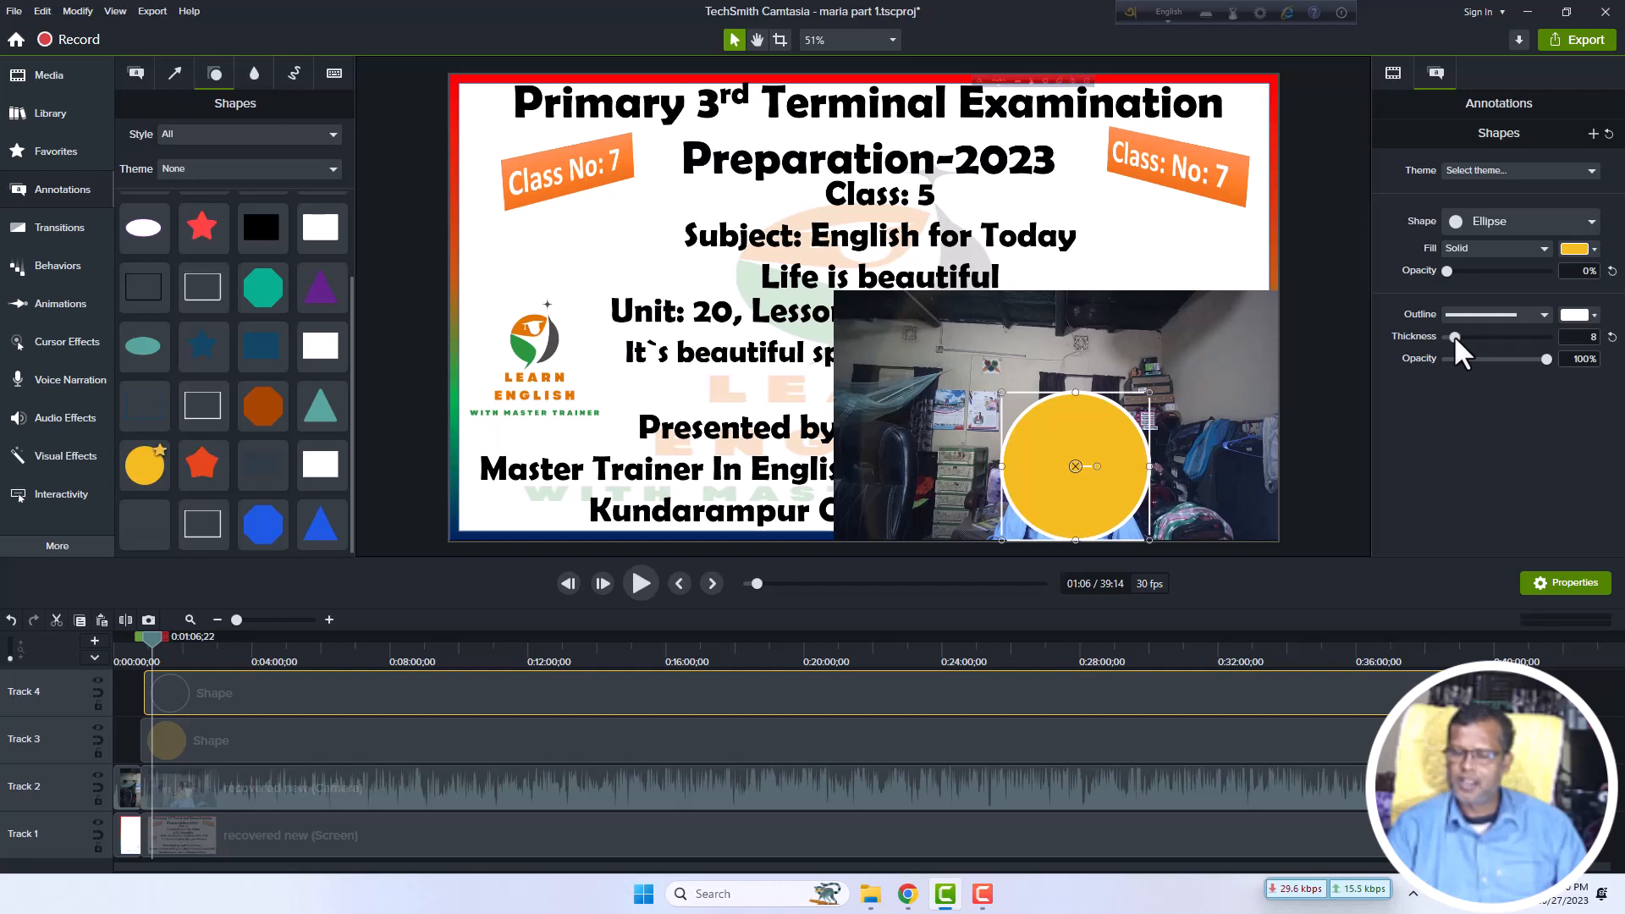
pyautogui.moveTo(1454, 336); pyautogui.dragTo(1456, 335)
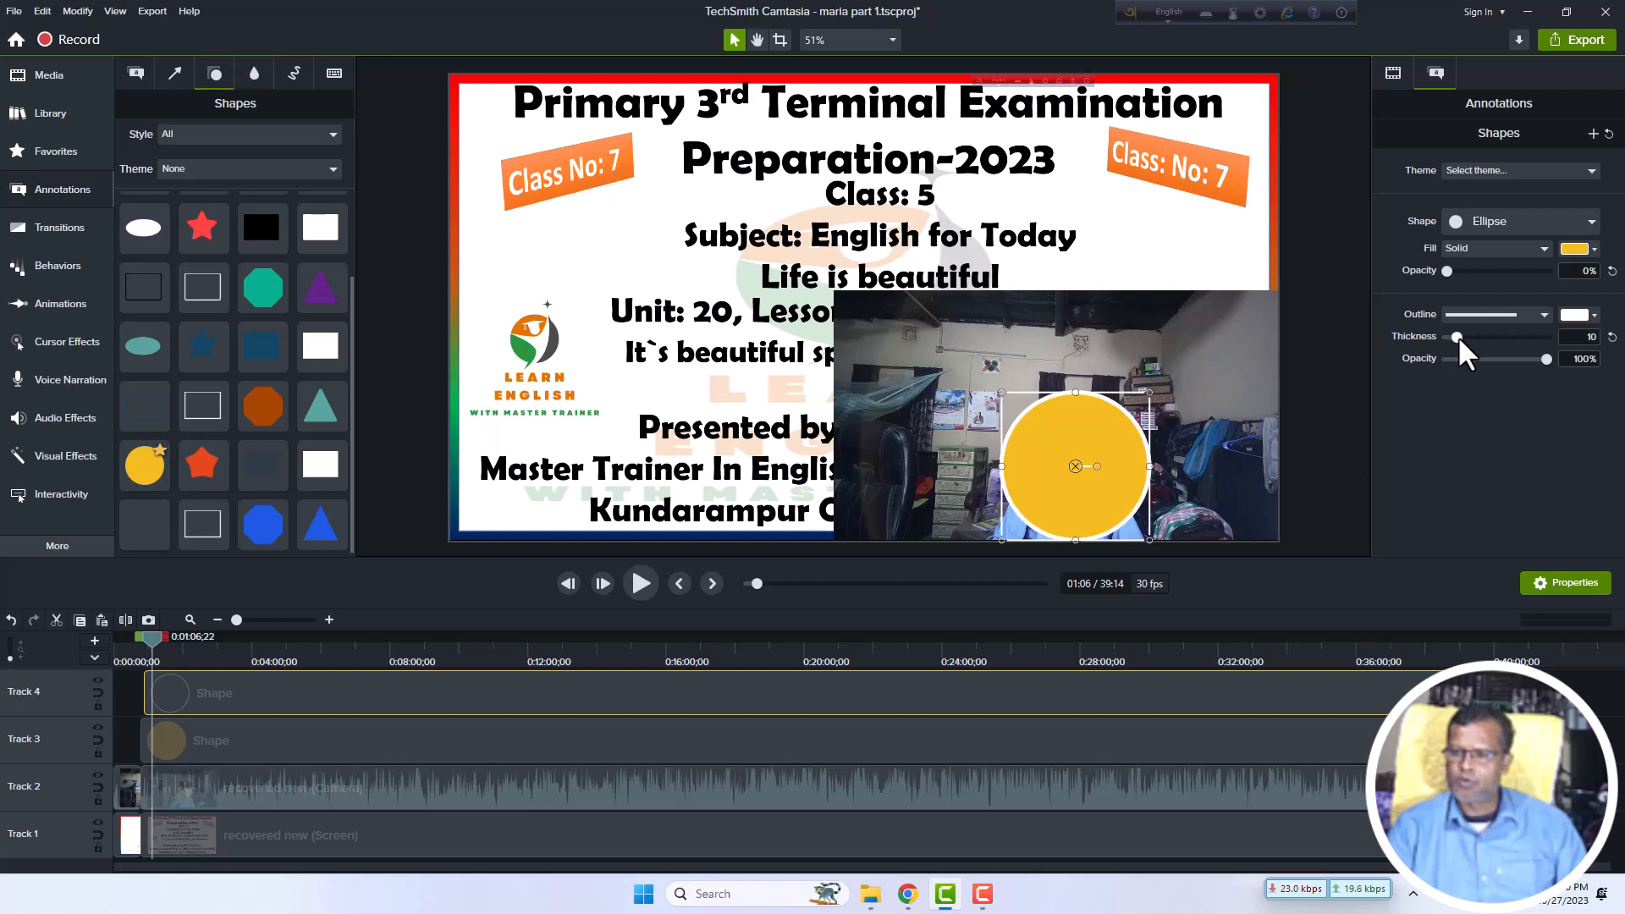
pyautogui.click(1345, 404)
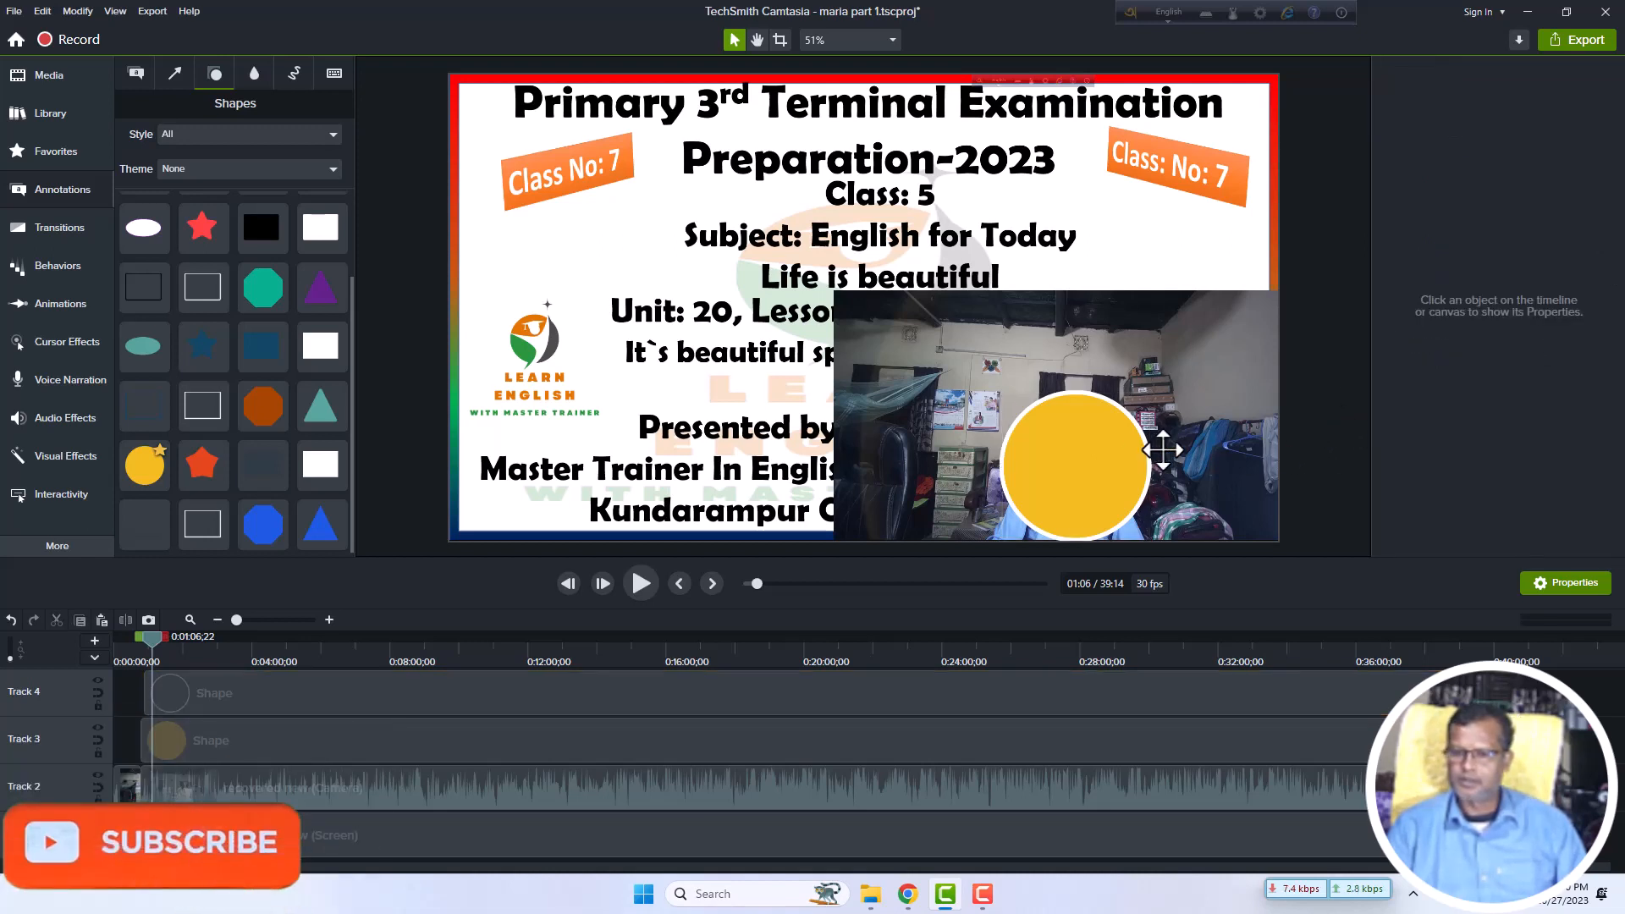
pyautogui.click(1116, 451)
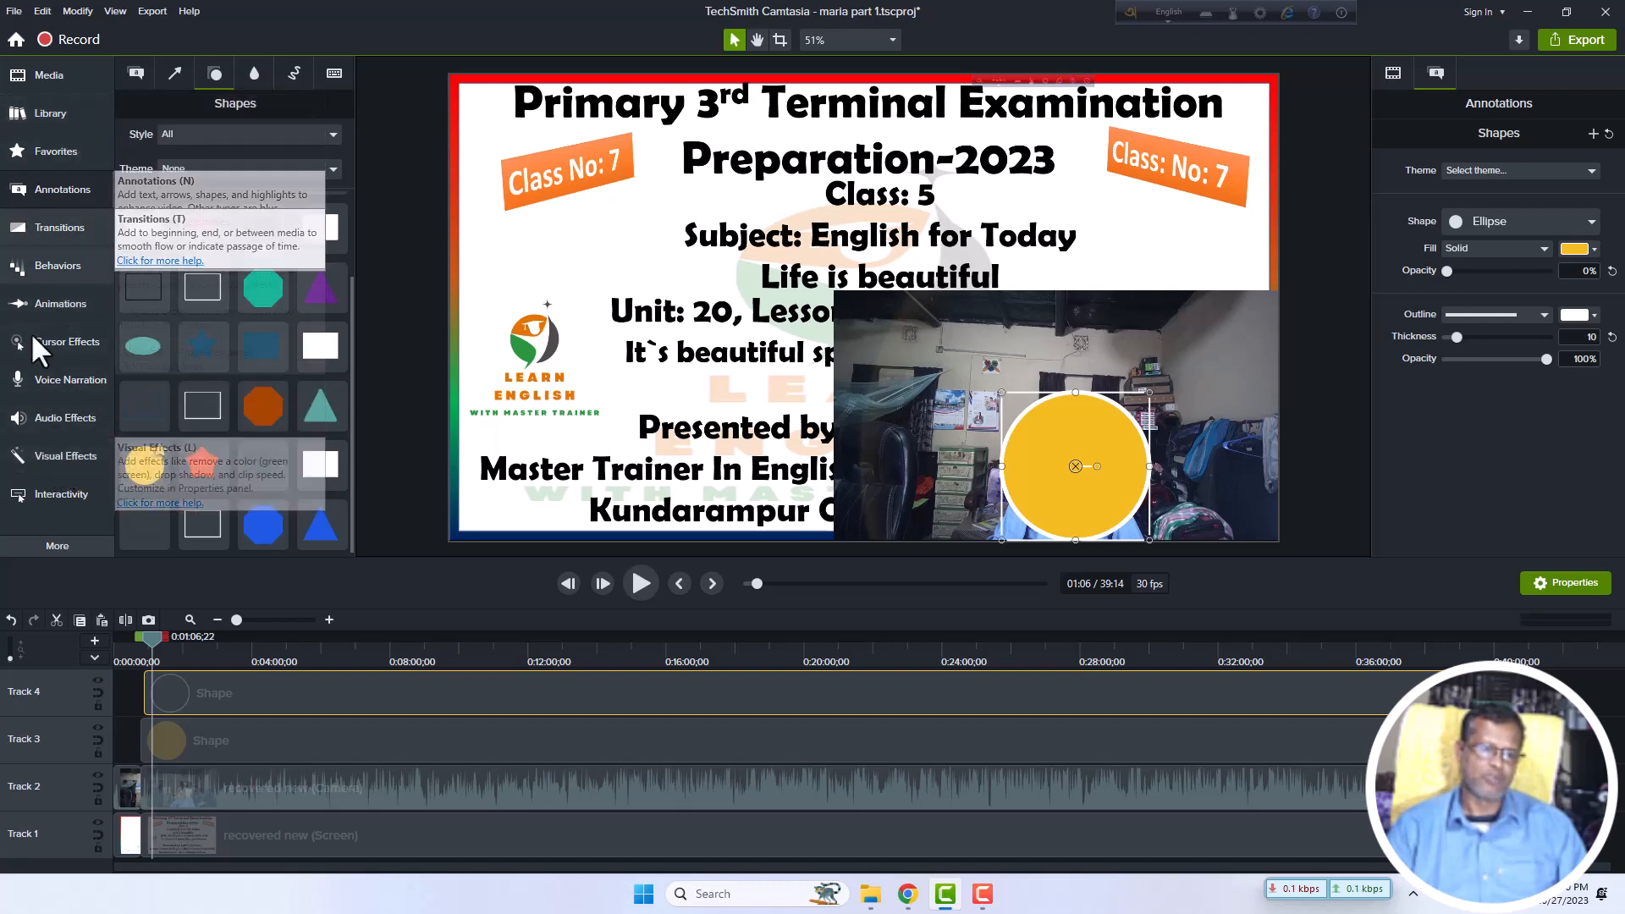
# Apply the Media Matte visual effect to the yellow circle clip on Track 3, and select the outline circle on the canvas.
pyautogui.click(43, 459)
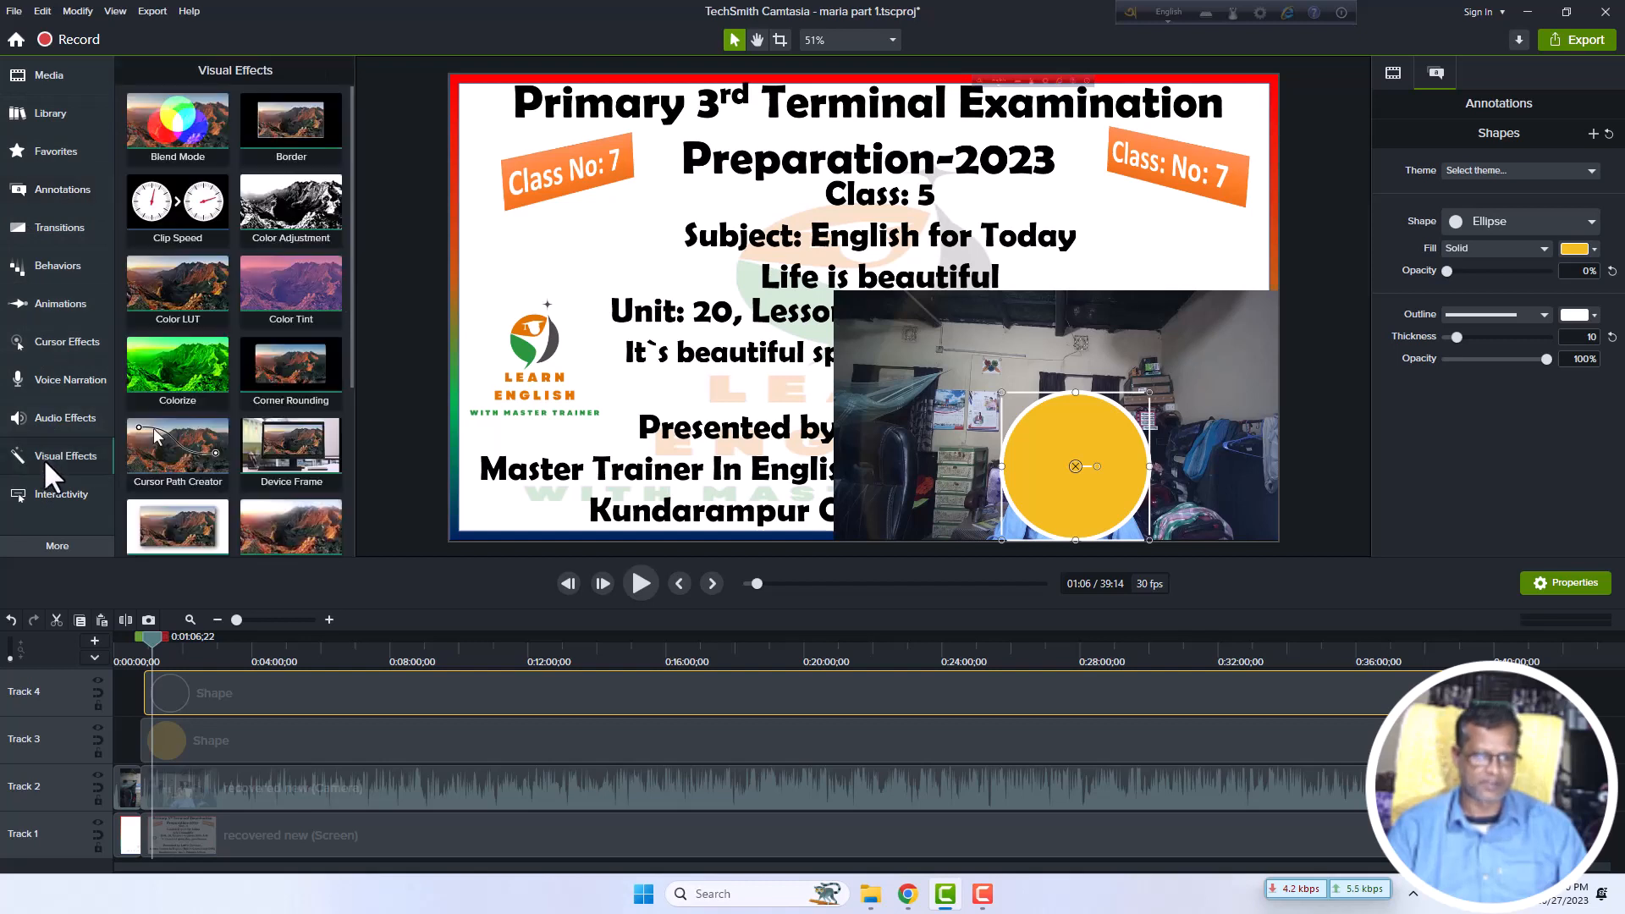
pyautogui.scroll(-2, 254, 364)
pyautogui.scroll(-1, 256, 364)
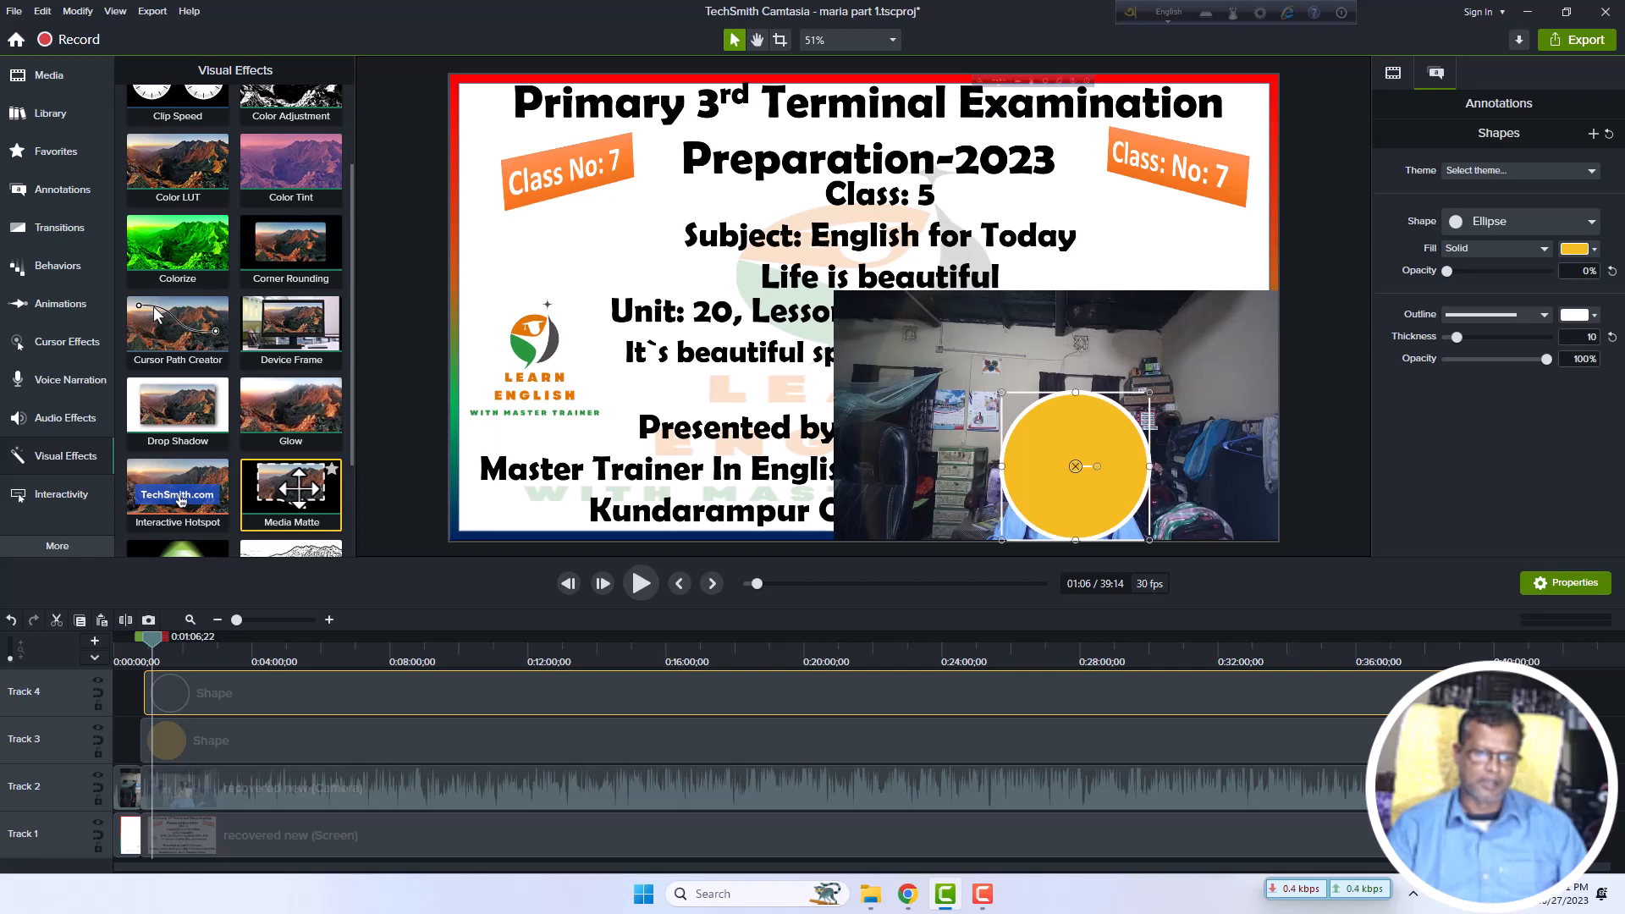
pyautogui.moveTo(298, 487); pyautogui.dragTo(302, 741)
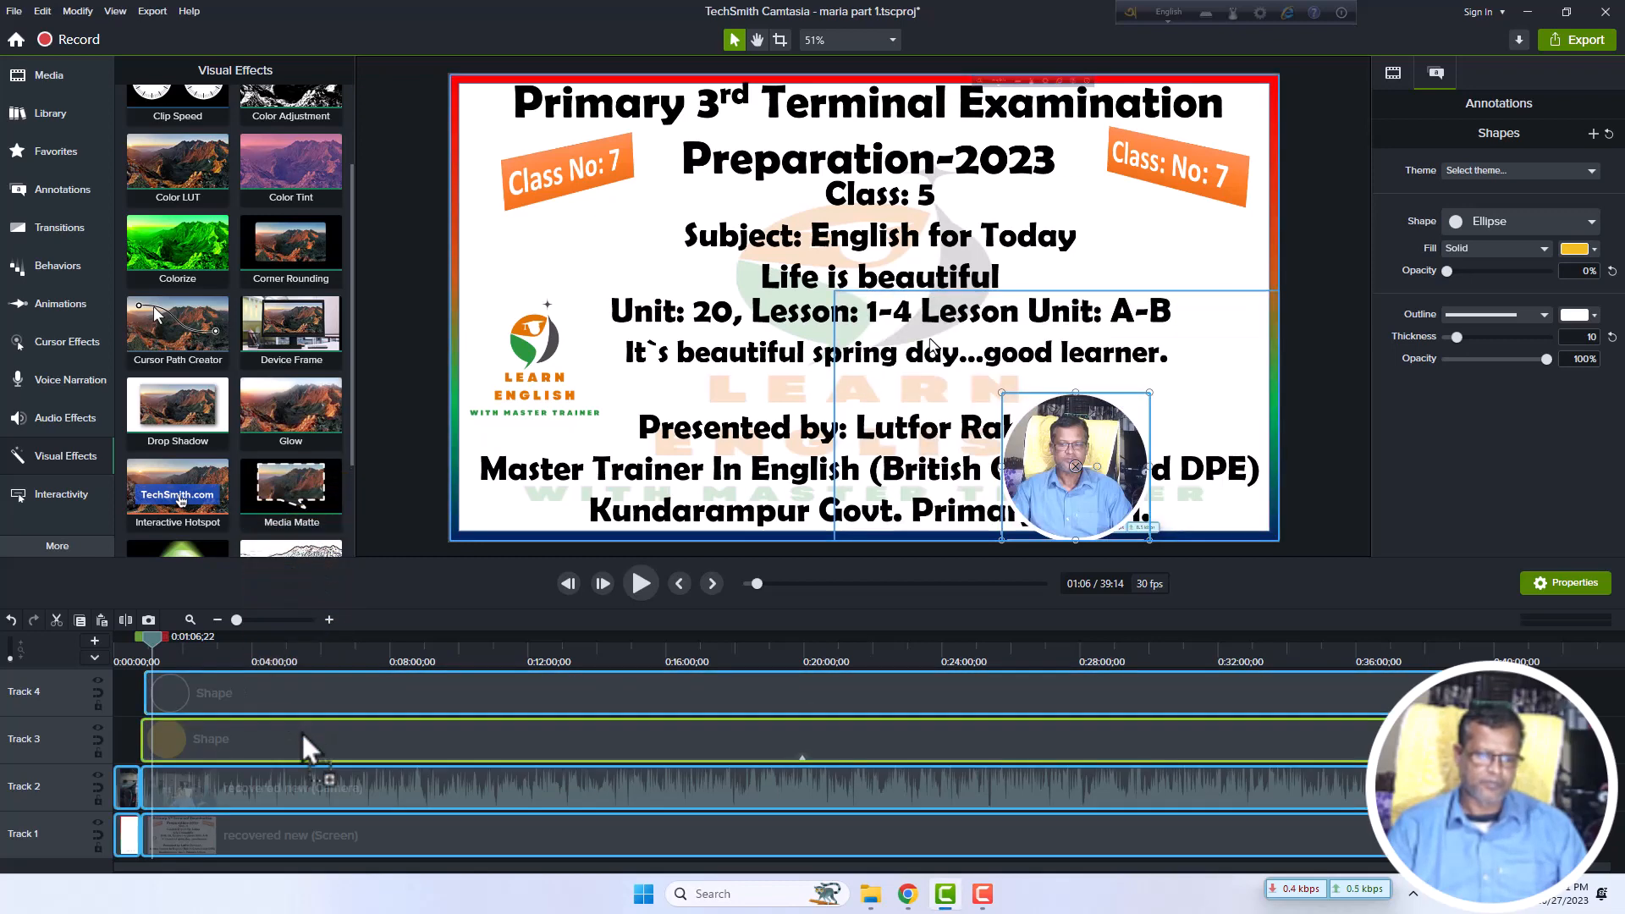
pyautogui.moveTo(302, 735); pyautogui.dragTo(496, 739)
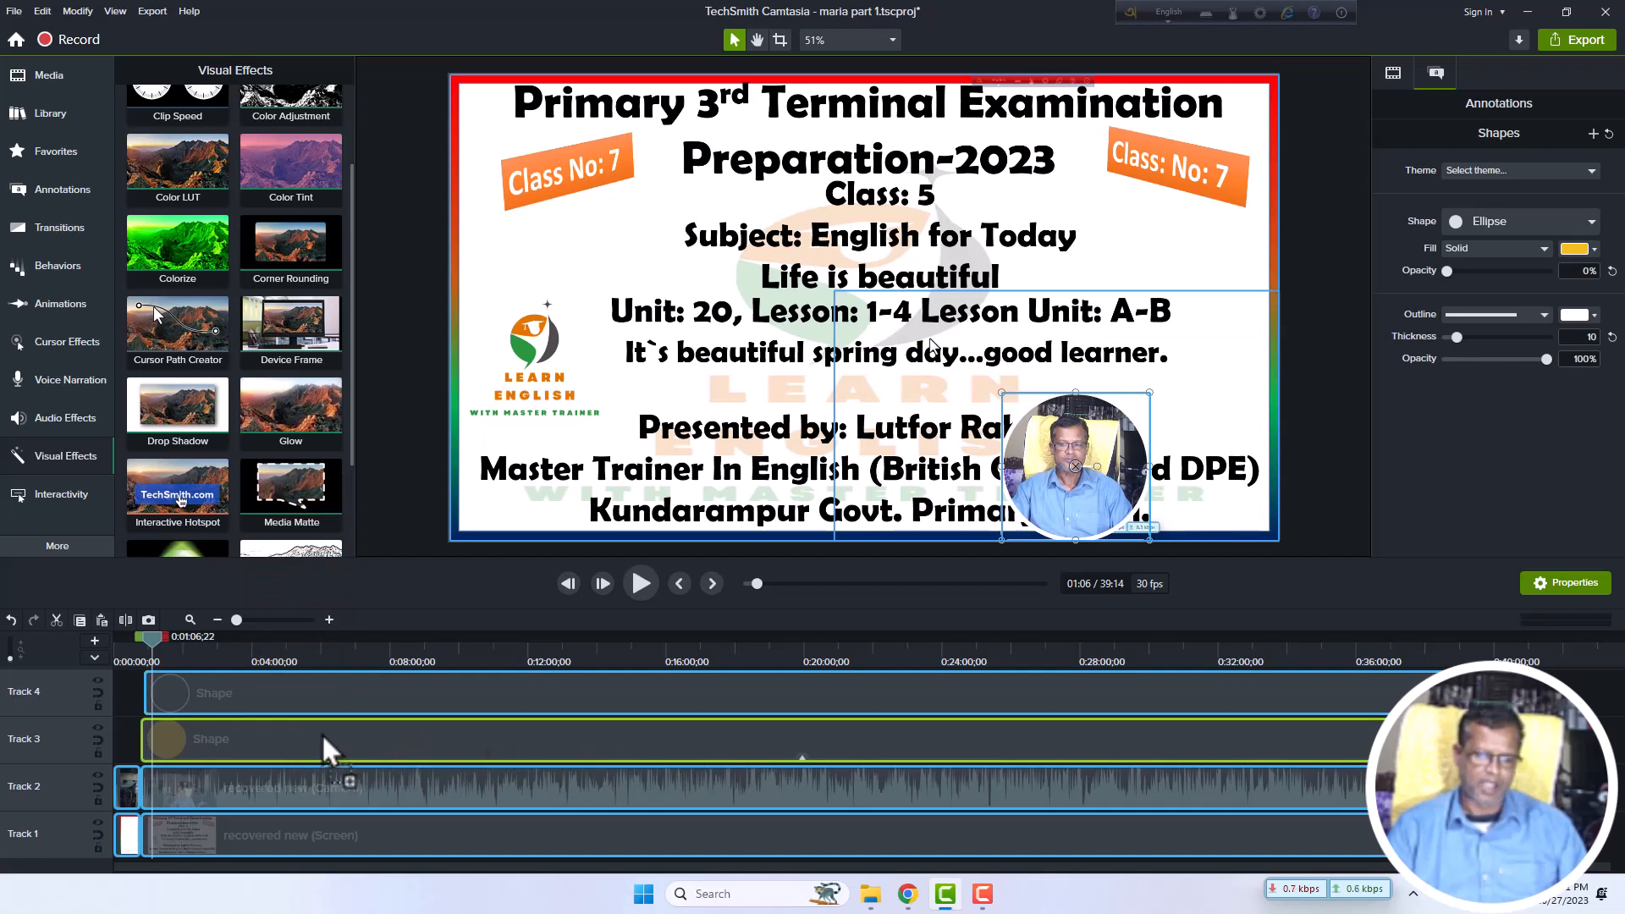
pyautogui.moveTo(322, 733); pyautogui.dragTo(565, 743)
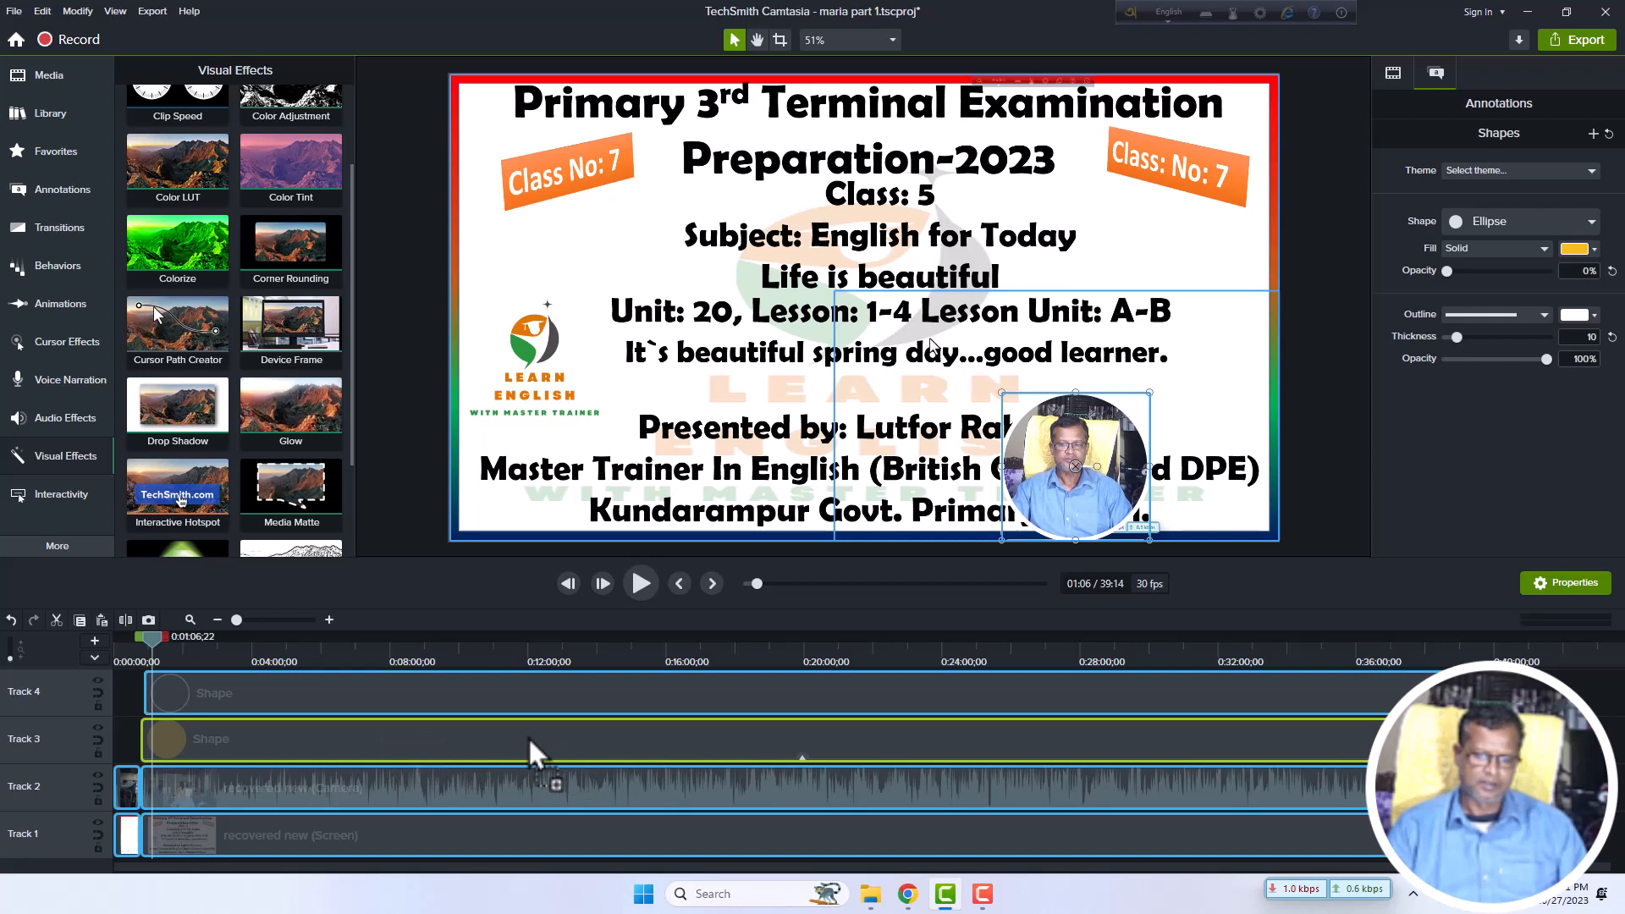
pyautogui.moveTo(528, 737); pyautogui.dragTo(530, 733)
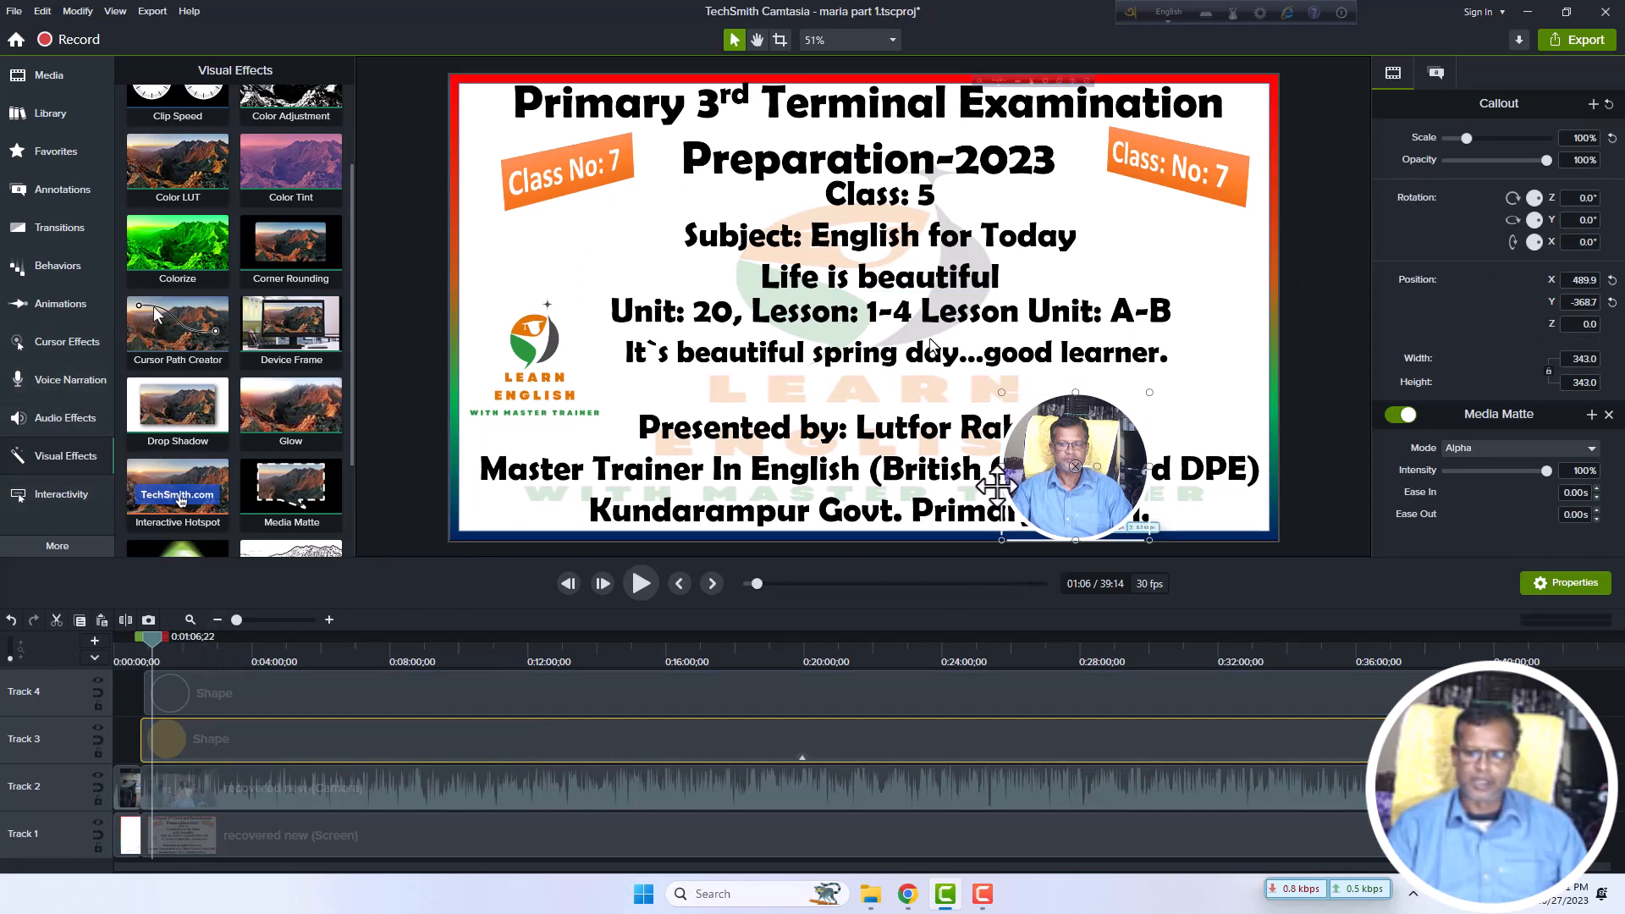
pyautogui.click(1026, 422)
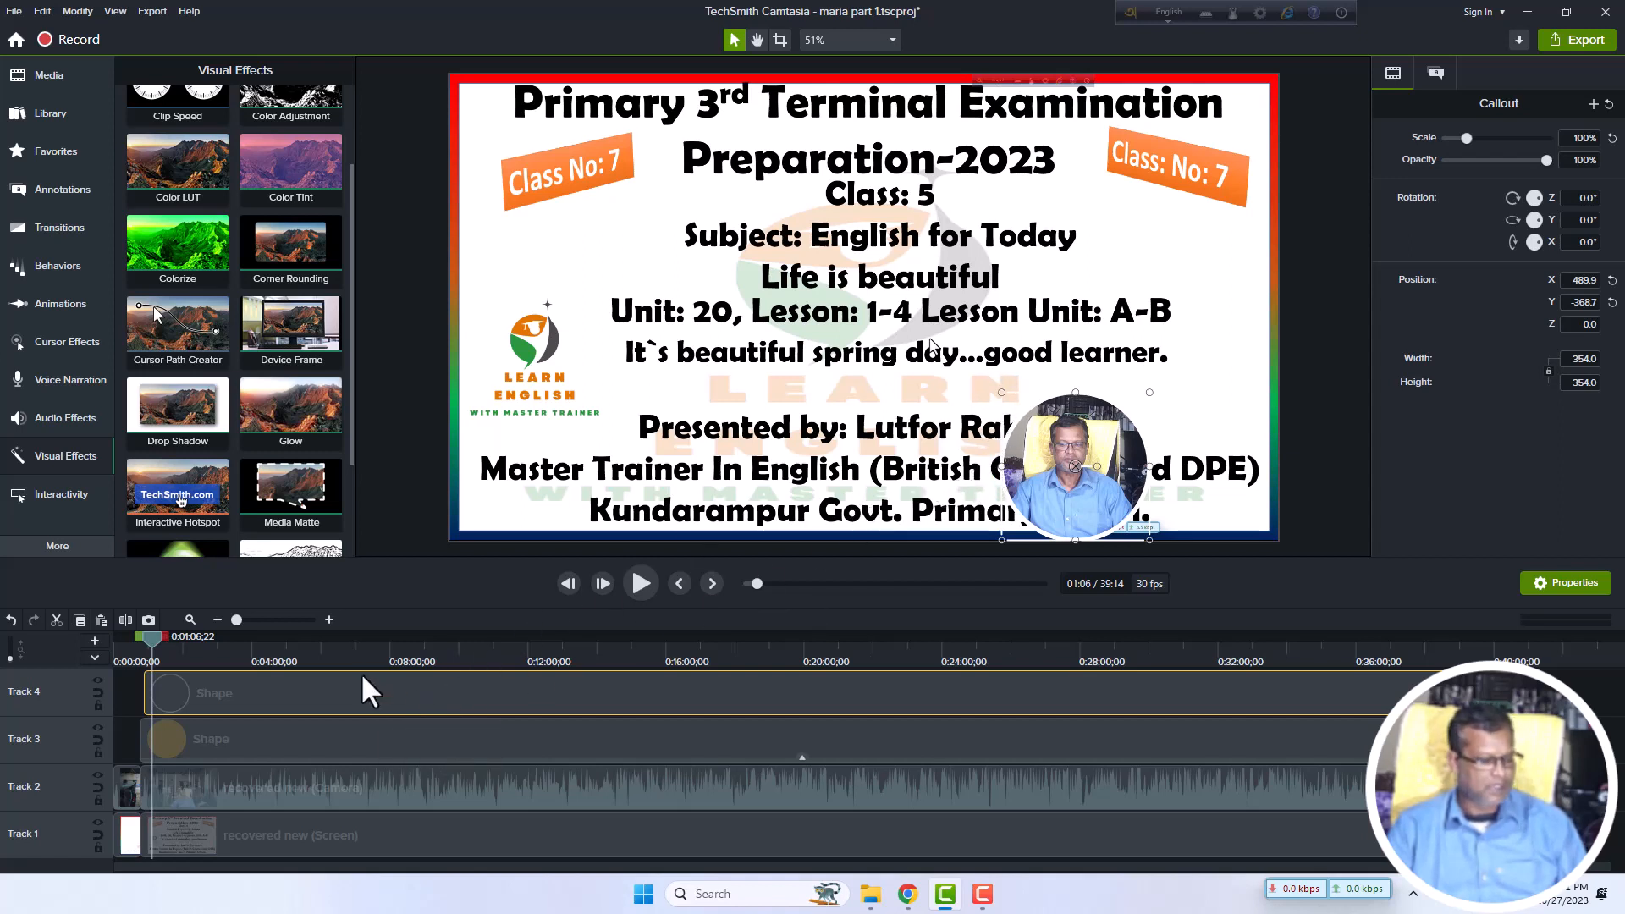
# Group the two circle clips on Tracks 3 and 4 with the second camera segment on Track 2.
pyautogui.keyDown('ctrl'); pyautogui.click(354, 739); pyautogui.keyUp('ctrl')
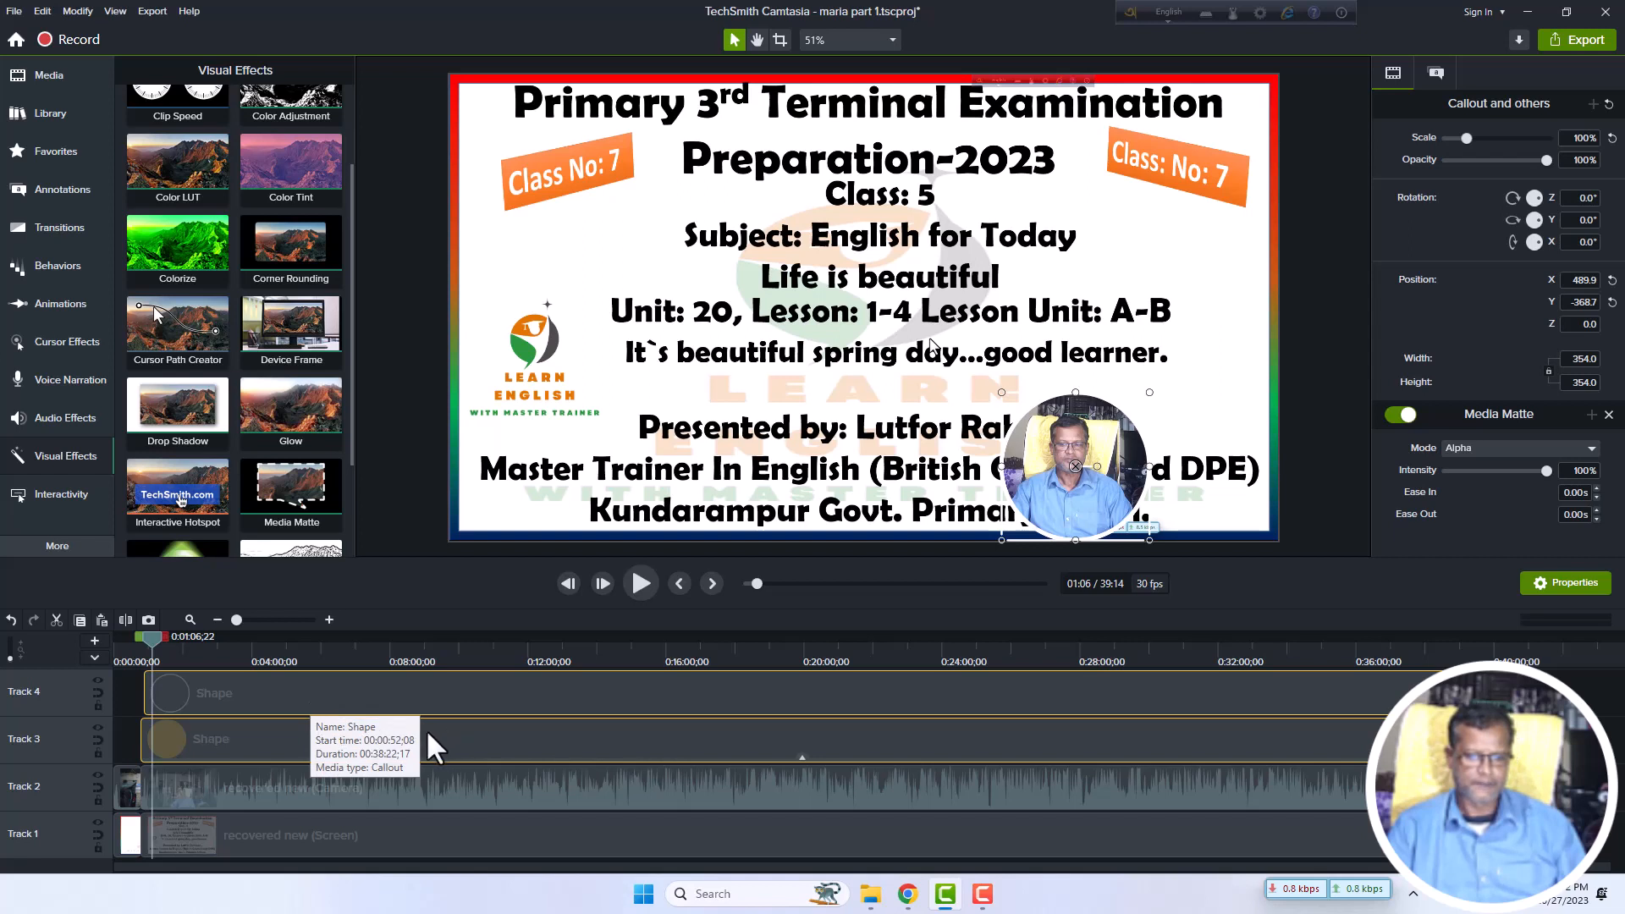
pyautogui.click(354, 726)
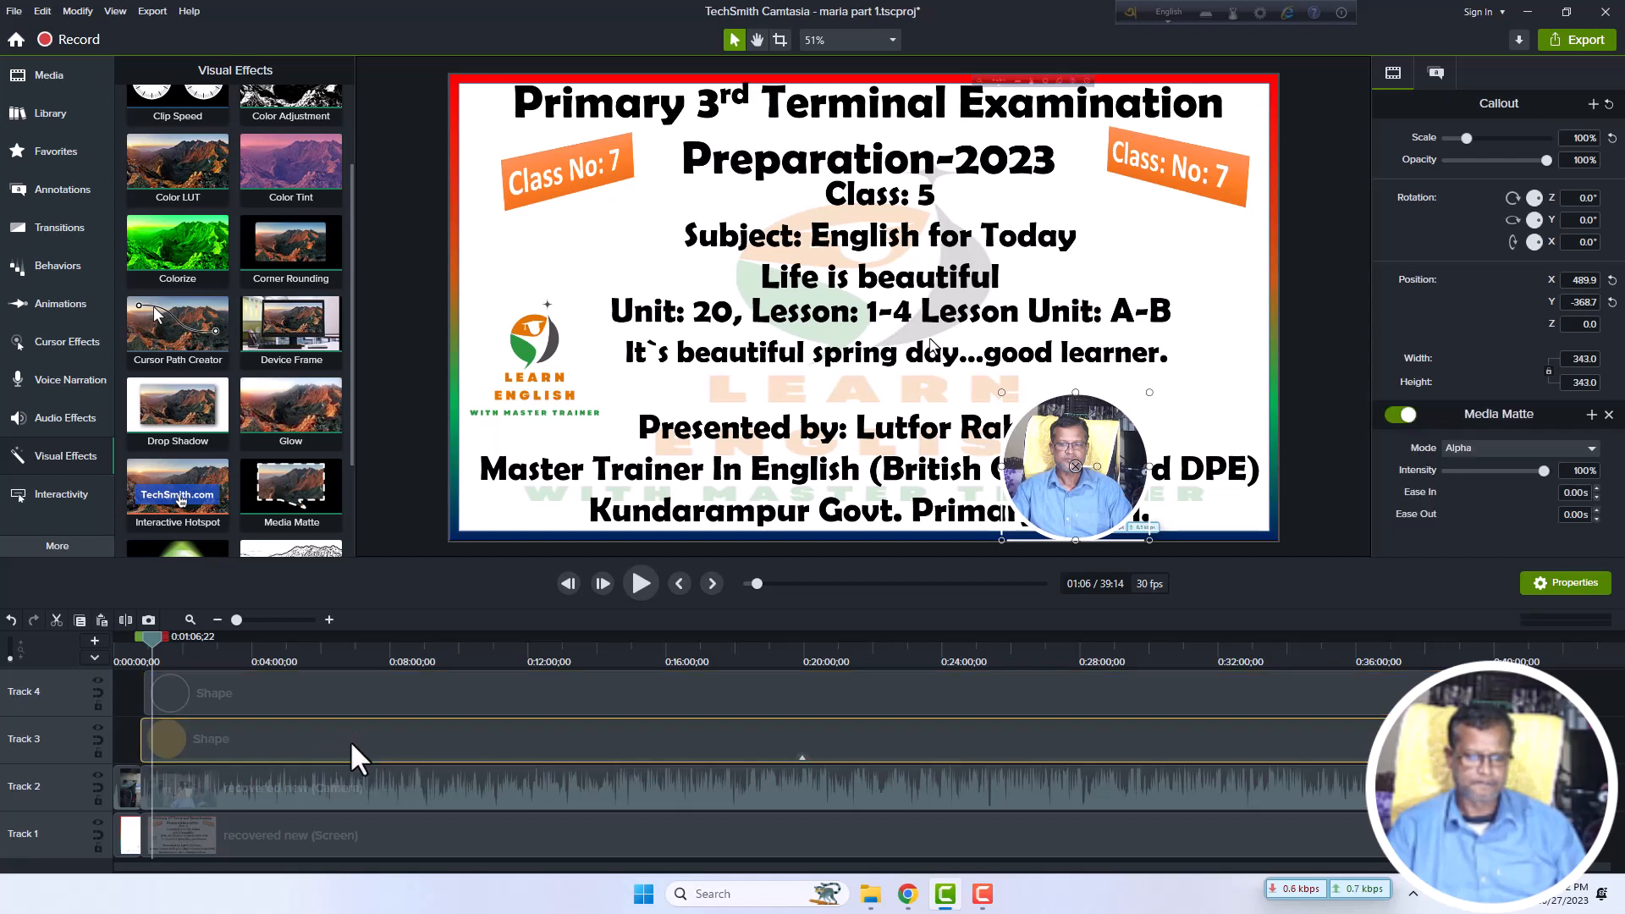
pyautogui.keyDown('ctrl'); pyautogui.click(371, 700); pyautogui.keyUp('ctrl')
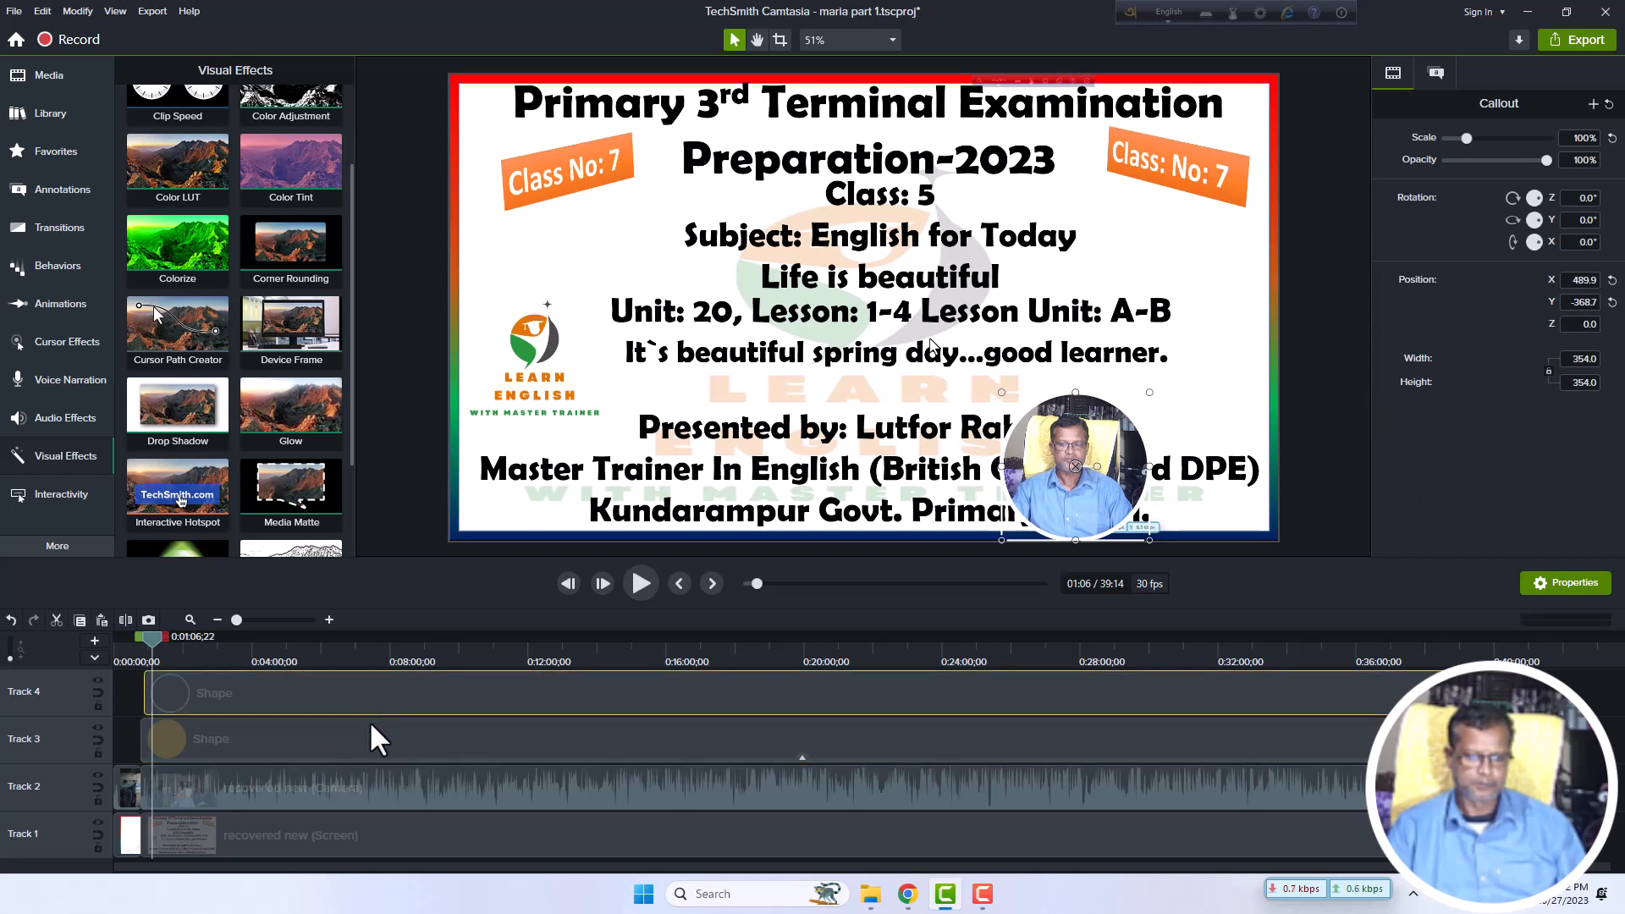
pyautogui.keyDown('ctrl'); pyautogui.click(378, 785); pyautogui.keyUp('ctrl')
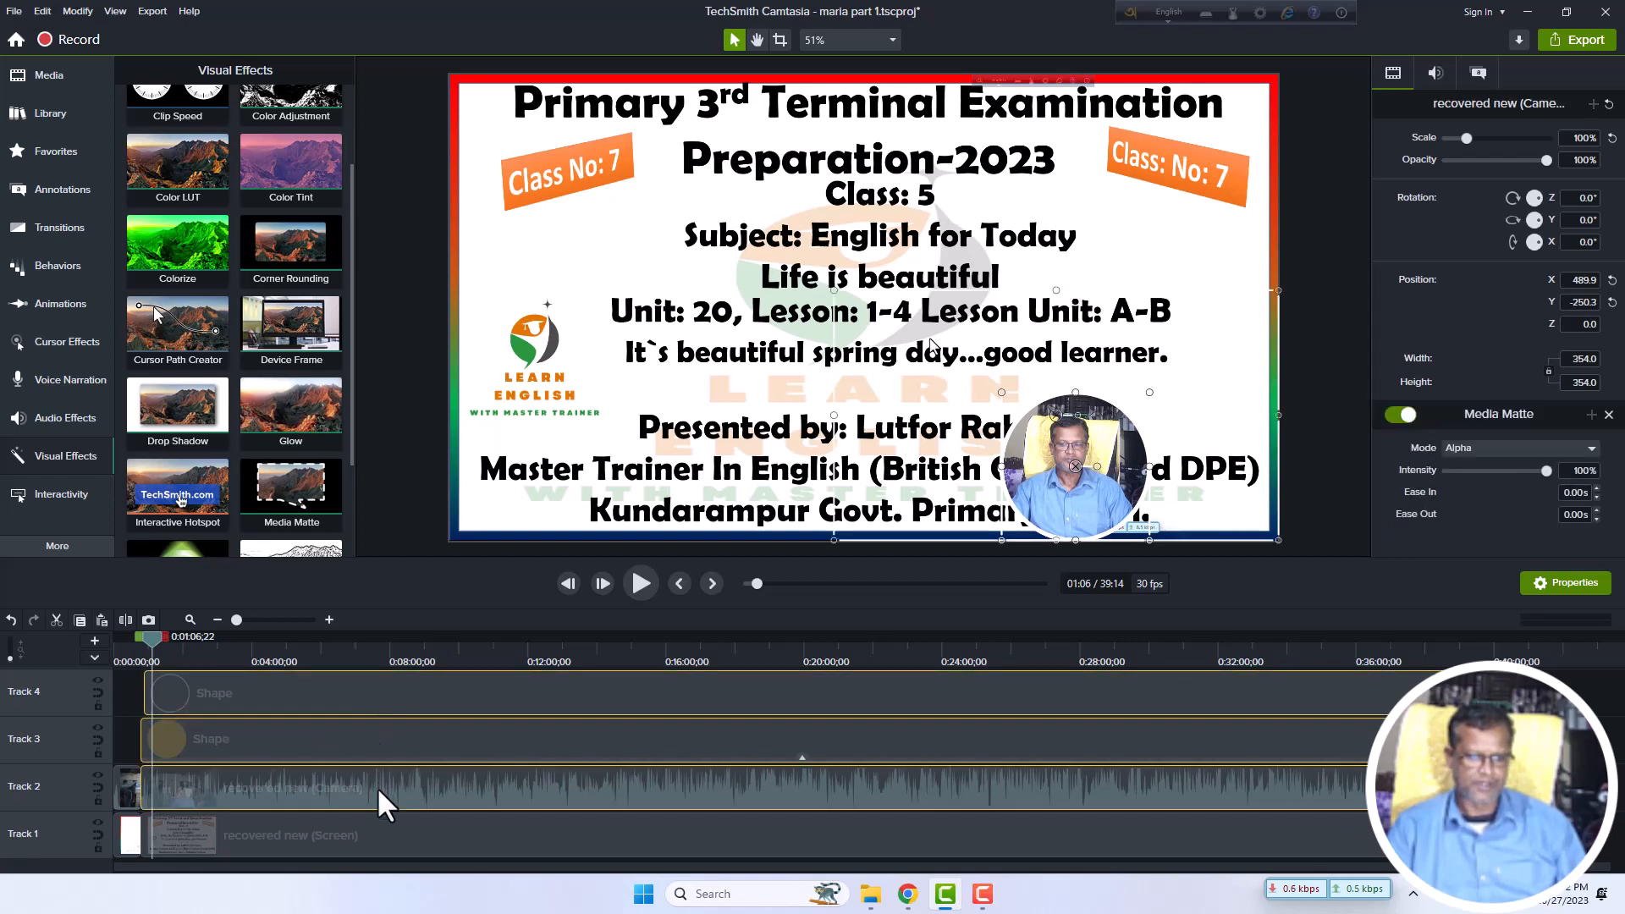
pyautogui.rightClick(347, 749)
pyautogui.click(413, 579)
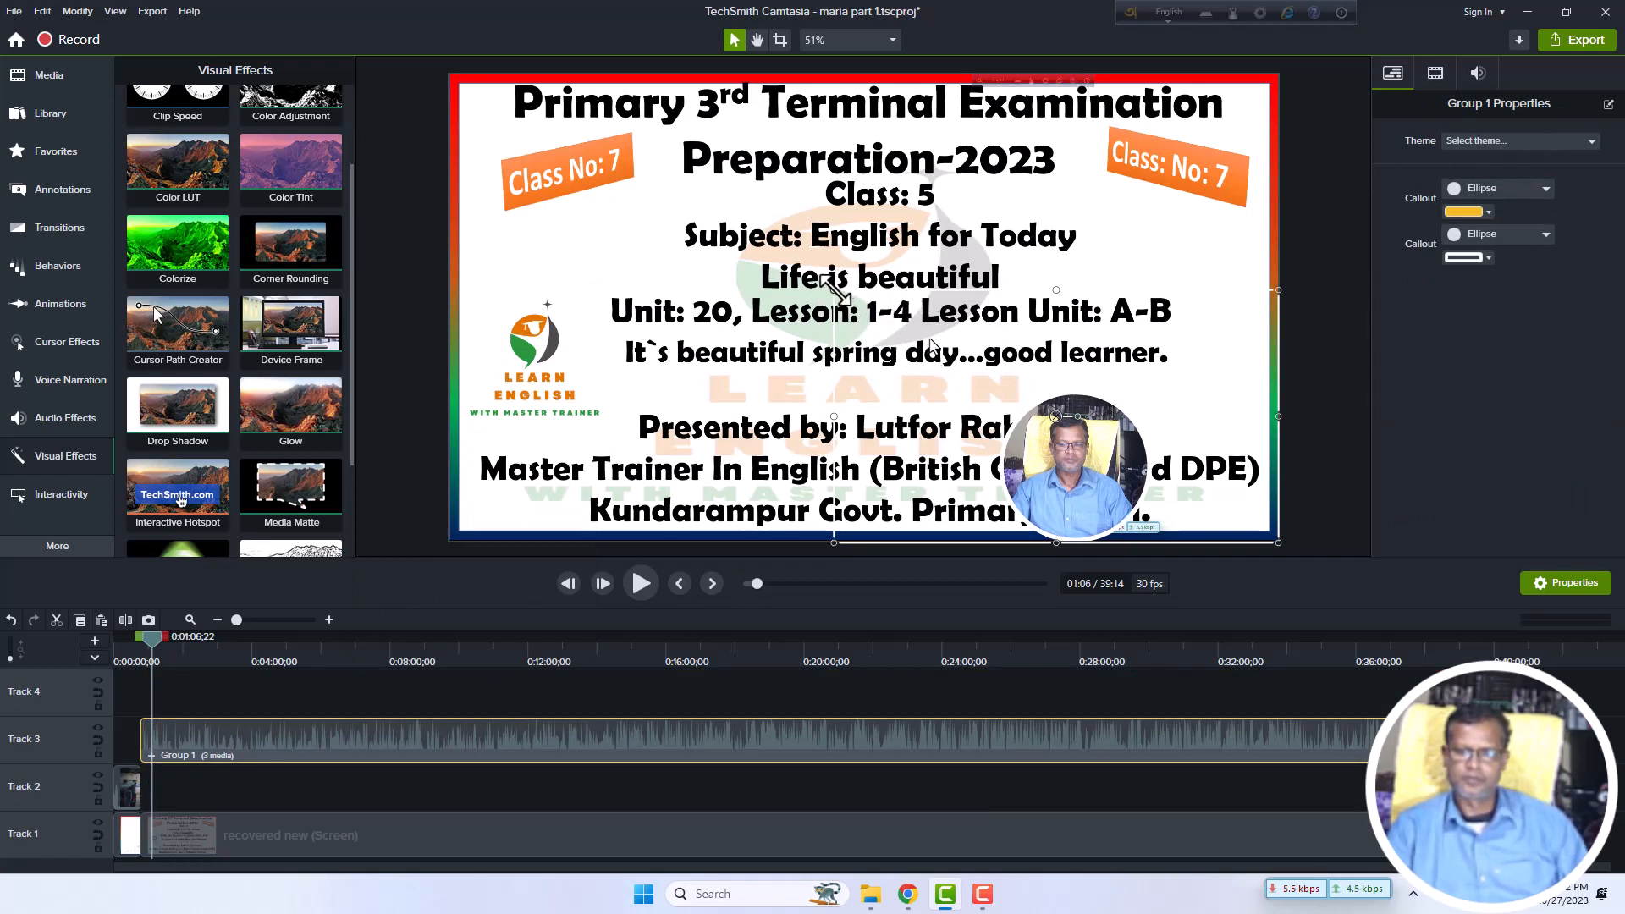
# Enlarge the group slightly and move the camera circle toward the slide's lower-right corner.
pyautogui.moveTo(835, 290)
pyautogui.mouseDown()
pyautogui.moveTo(769, 256)
pyautogui.moveTo(827, 286)
pyautogui.mouseUp()
pyautogui.moveTo(1069, 413); pyautogui.dragTo(1178, 386)
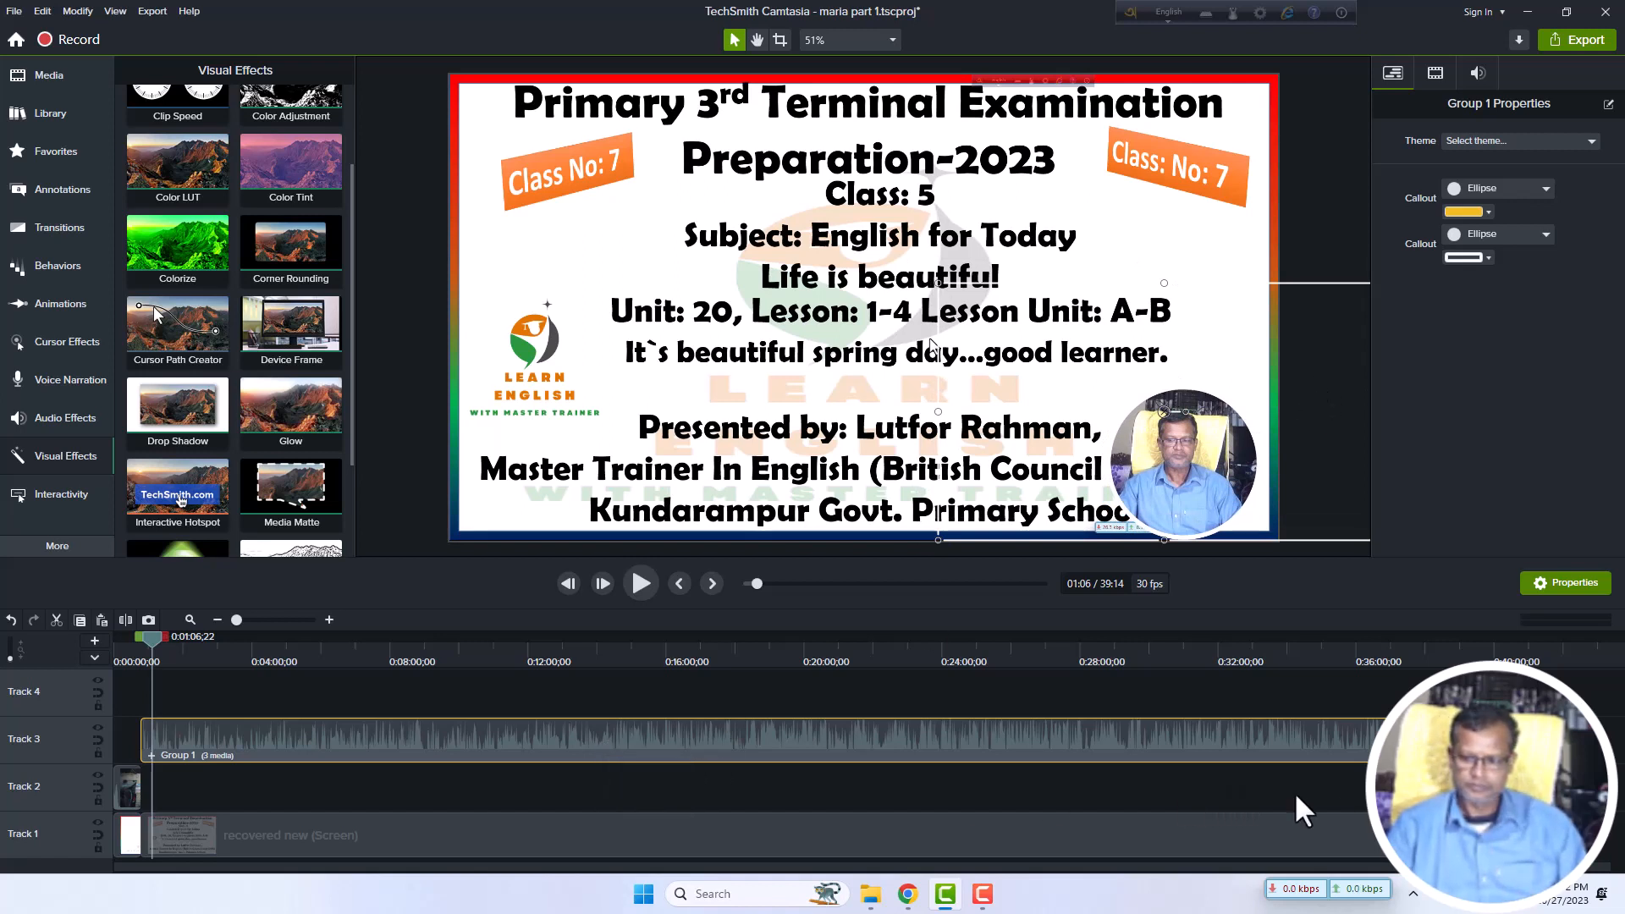
# Shift the maria part 2 clip later and move the camera group from Track 3 down to Track 2, directly after the first camera segment.
pyautogui.moveTo(1452, 740); pyautogui.dragTo(1462, 740)
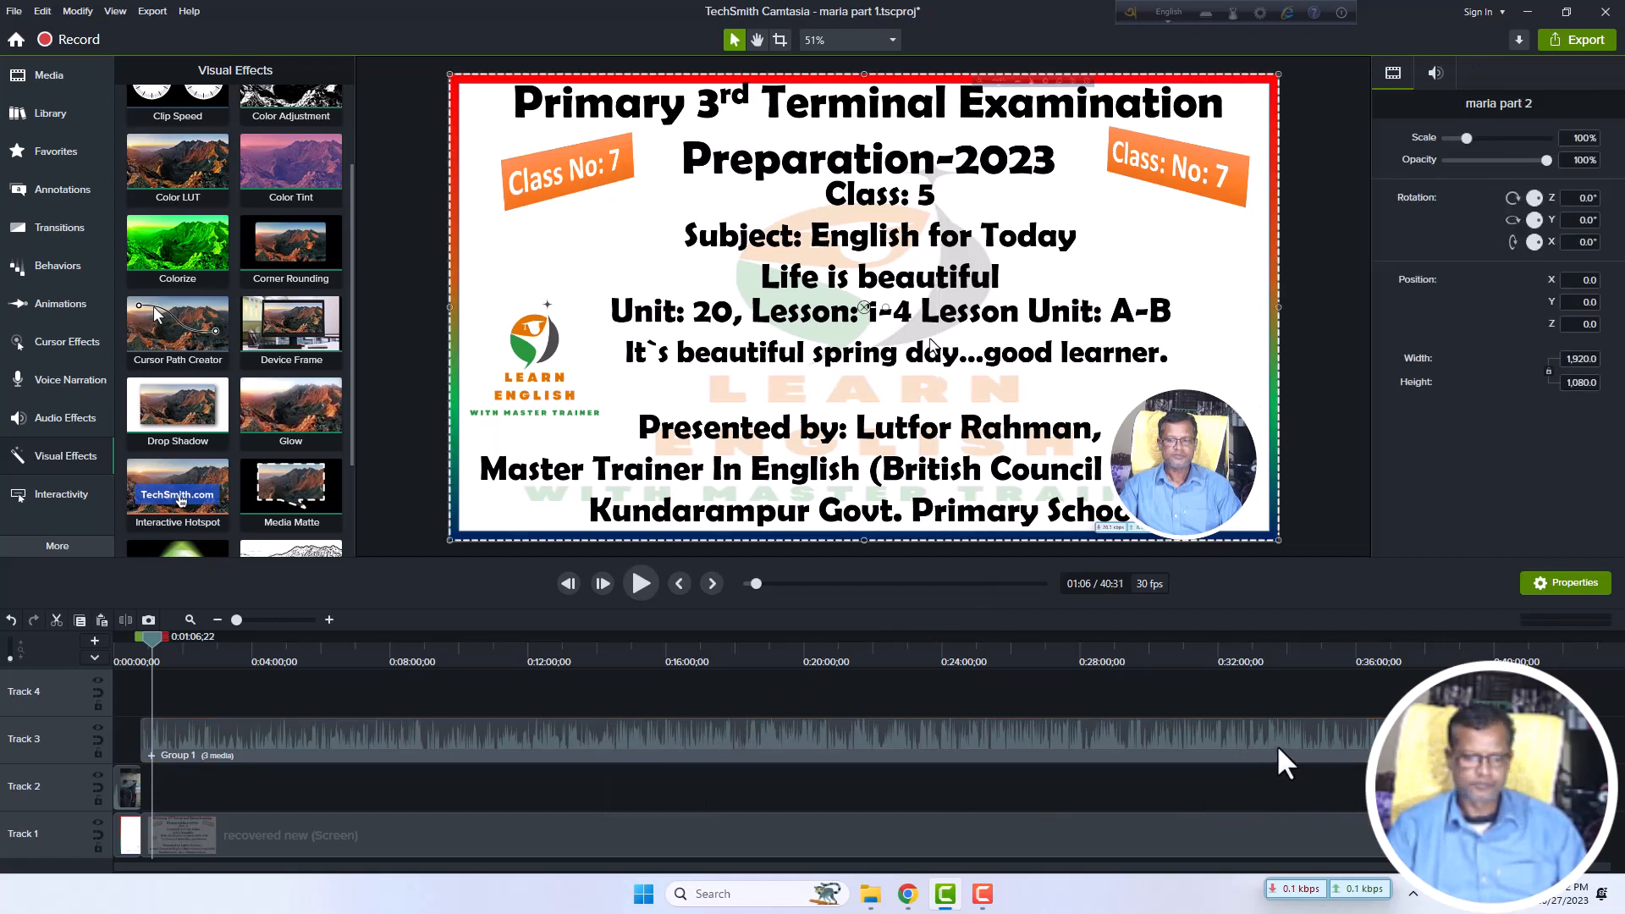
pyautogui.click(1163, 754)
pyautogui.moveTo(1162, 756); pyautogui.dragTo(1162, 778)
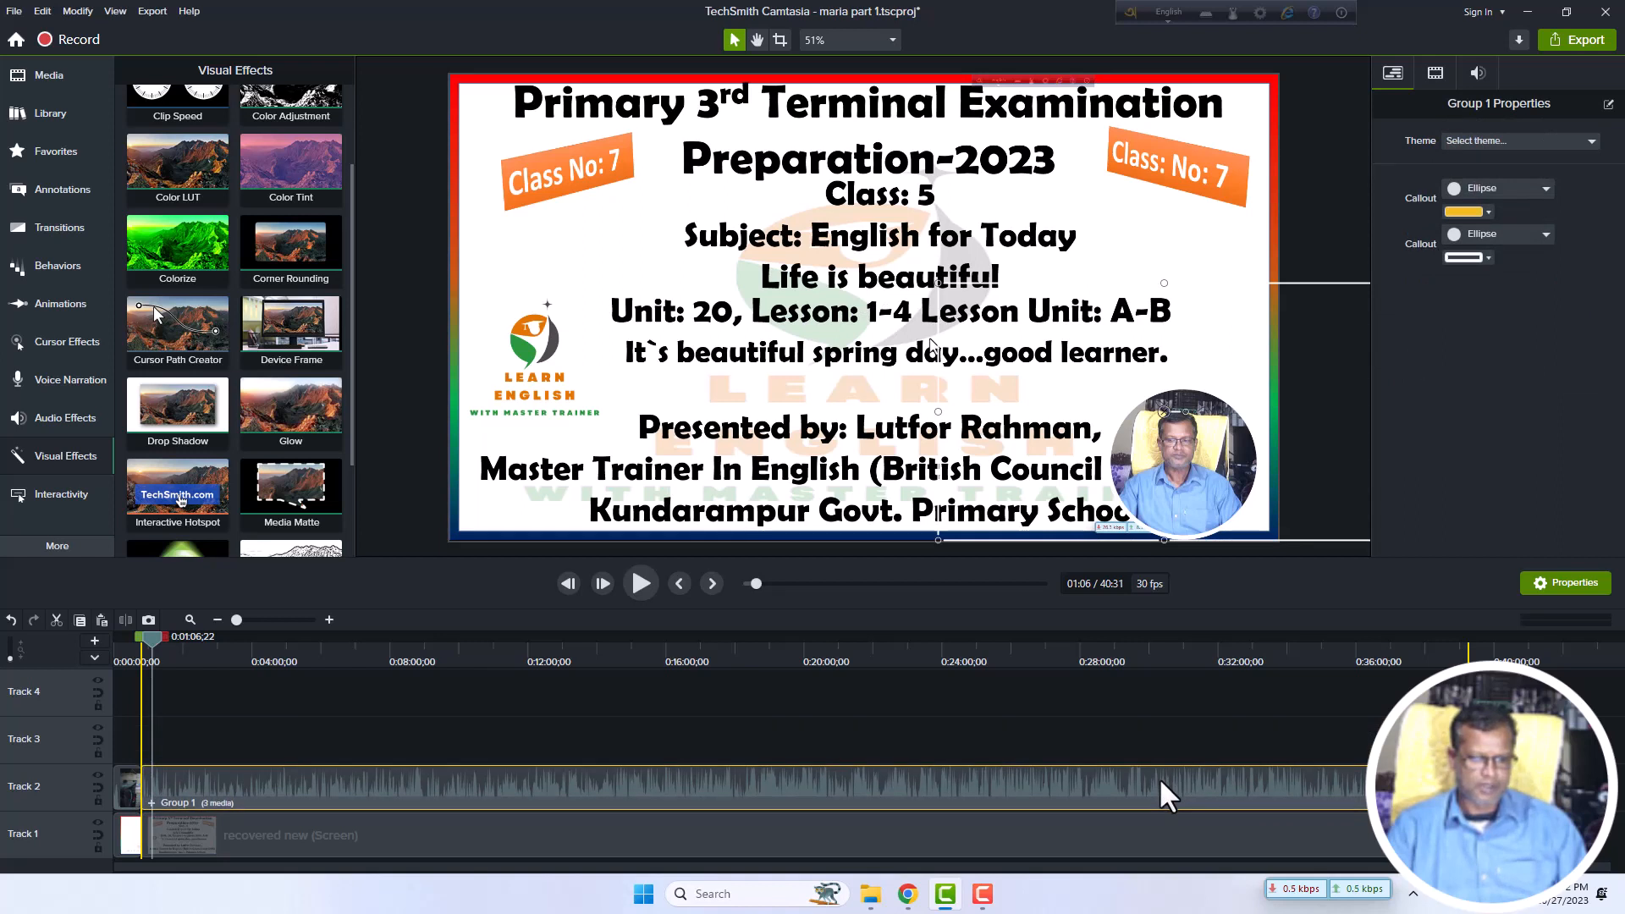
pyautogui.moveTo(1160, 782); pyautogui.dragTo(1160, 782)
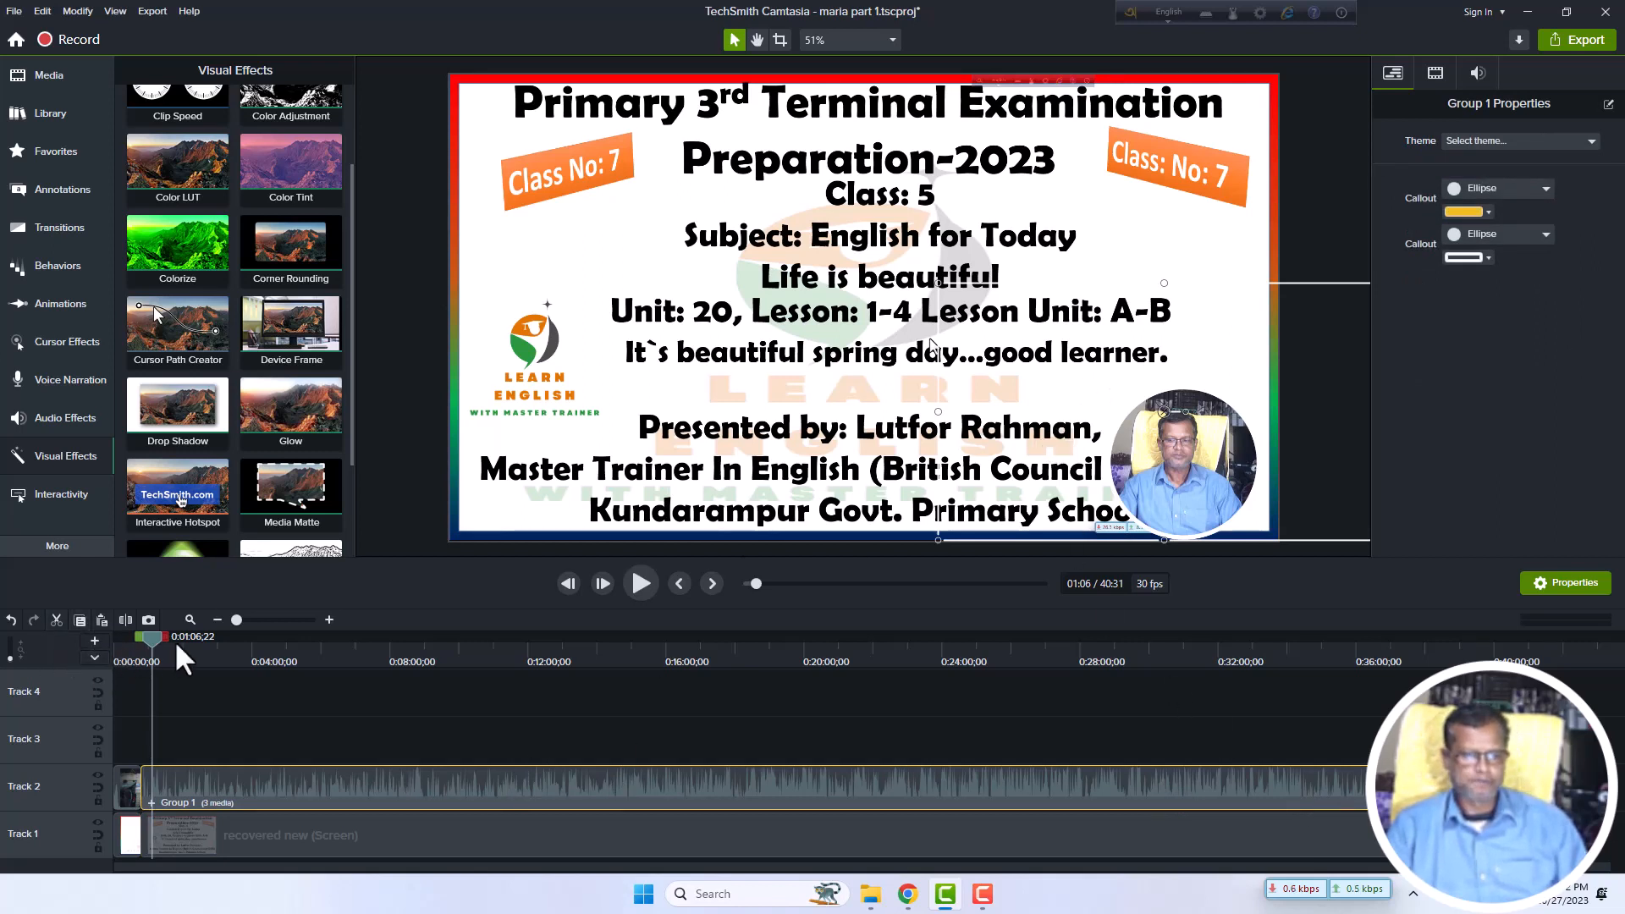
# Play back short stretches of the grouped camera clip to check the circular frame over the slide.
pyautogui.click(640, 583)
pyautogui.click(641, 583)
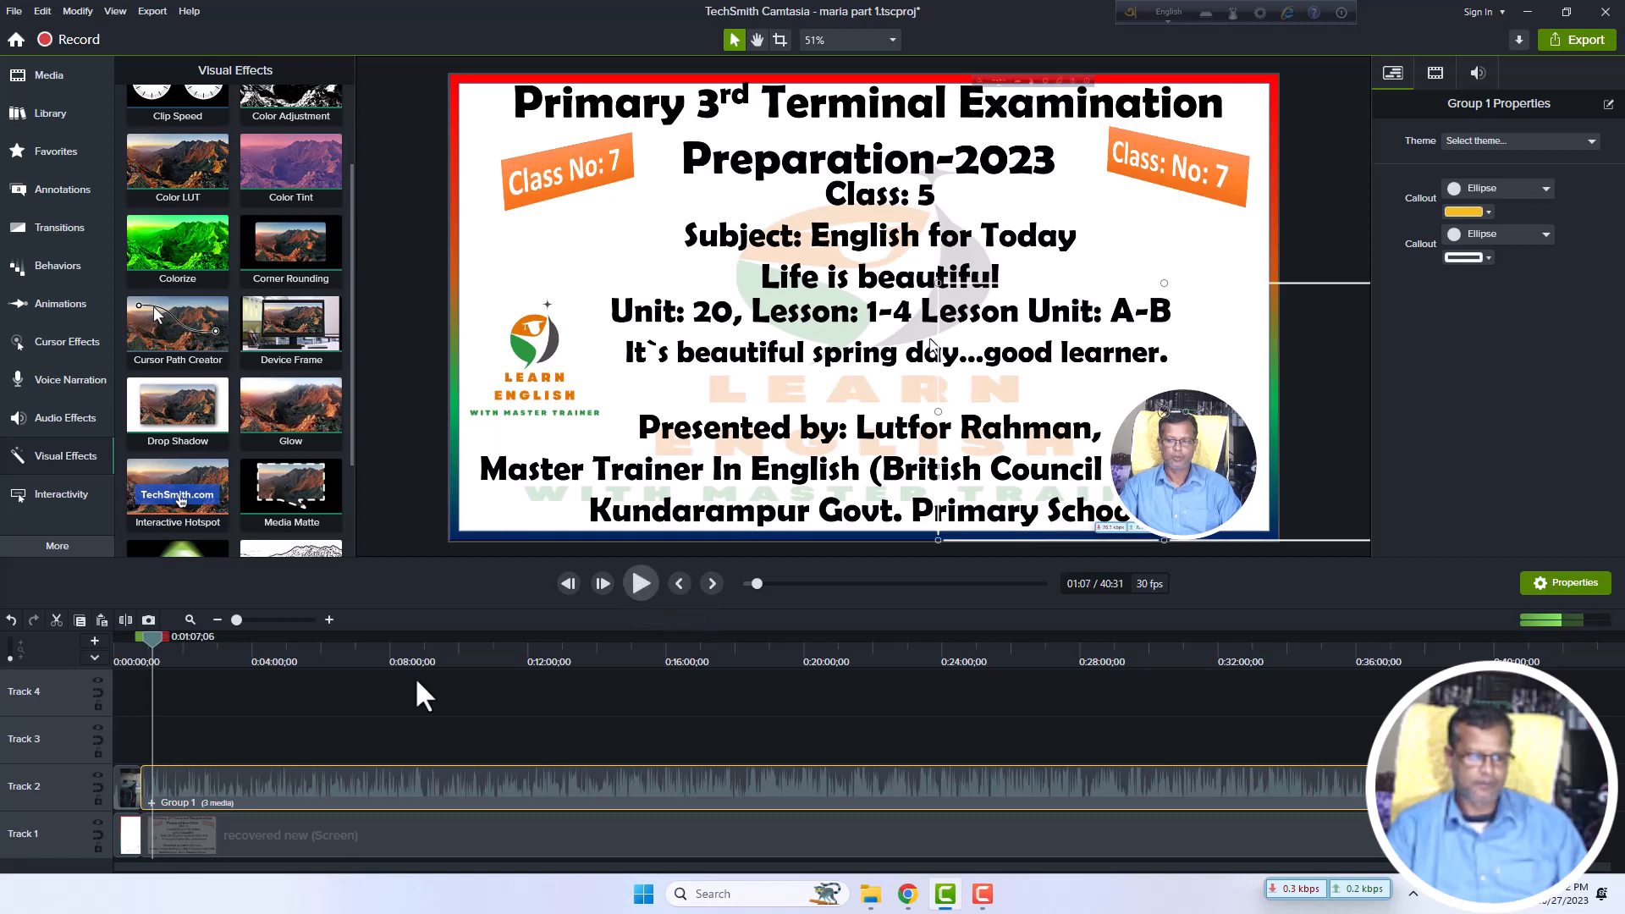
pyautogui.rightClick(63, 785)
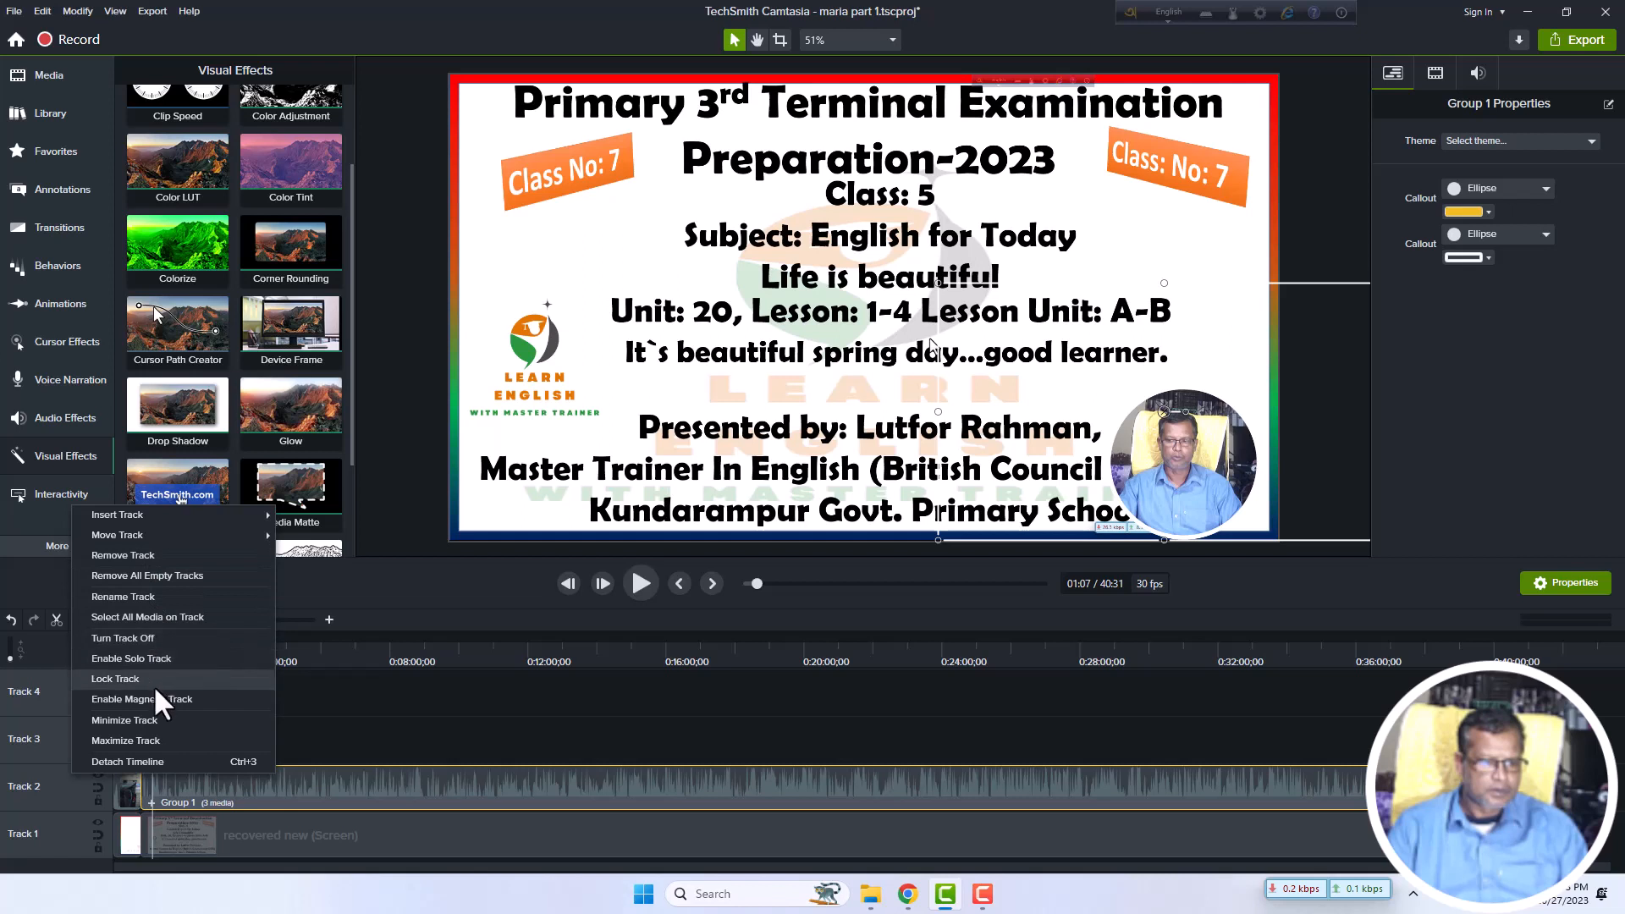
pyautogui.rightClick(262, 776)
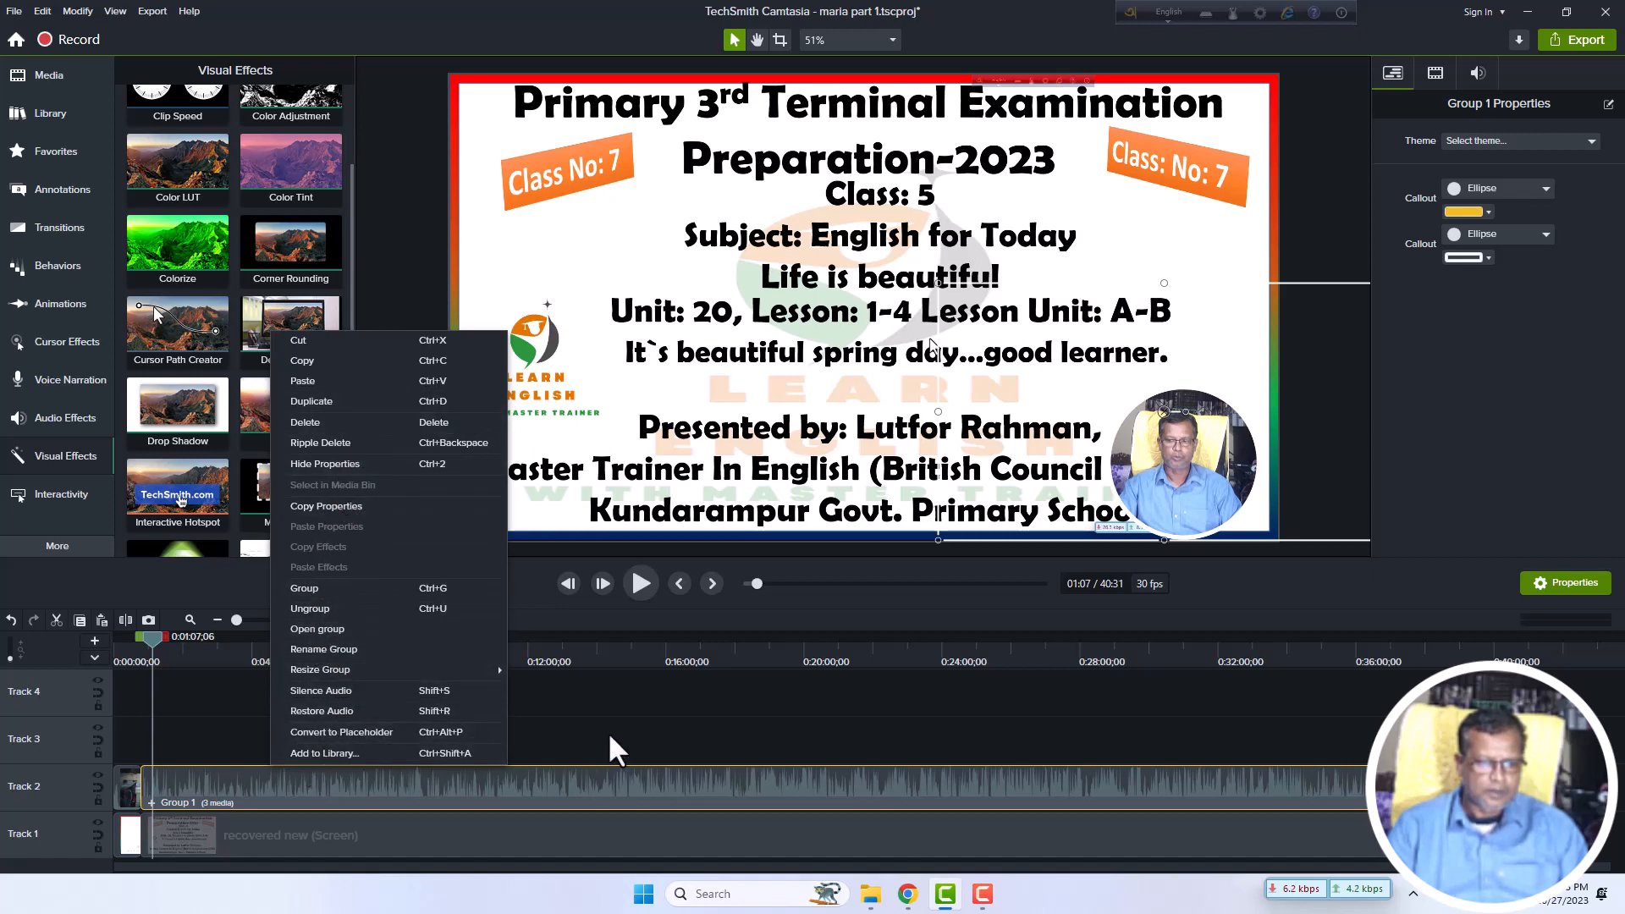
pyautogui.click(688, 700)
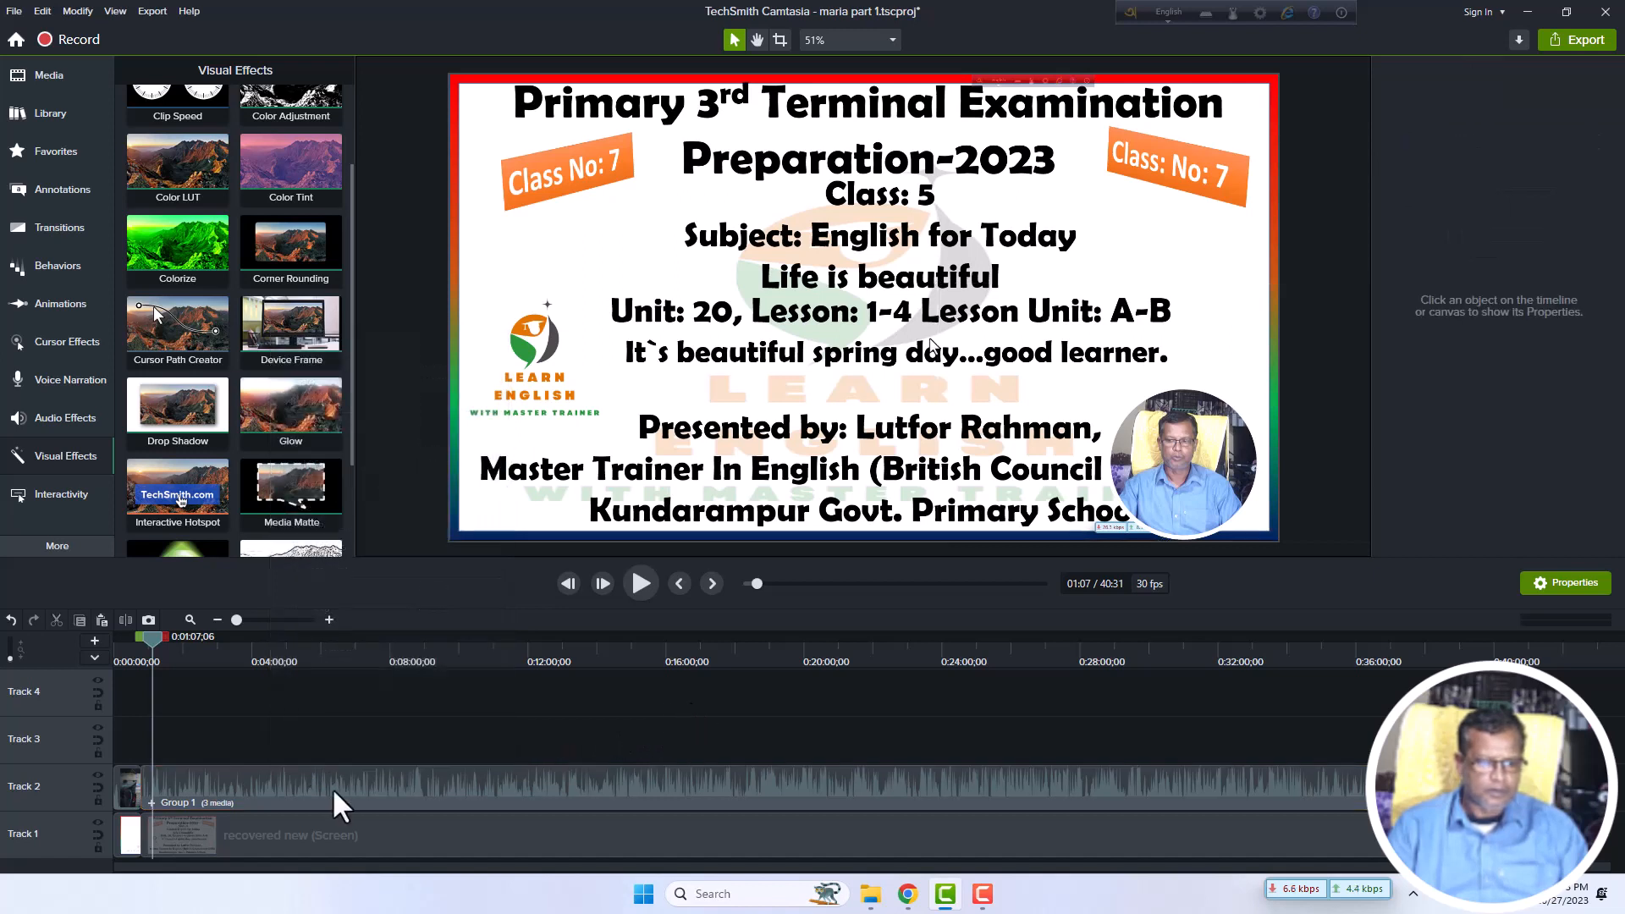
pyautogui.click(640, 584)
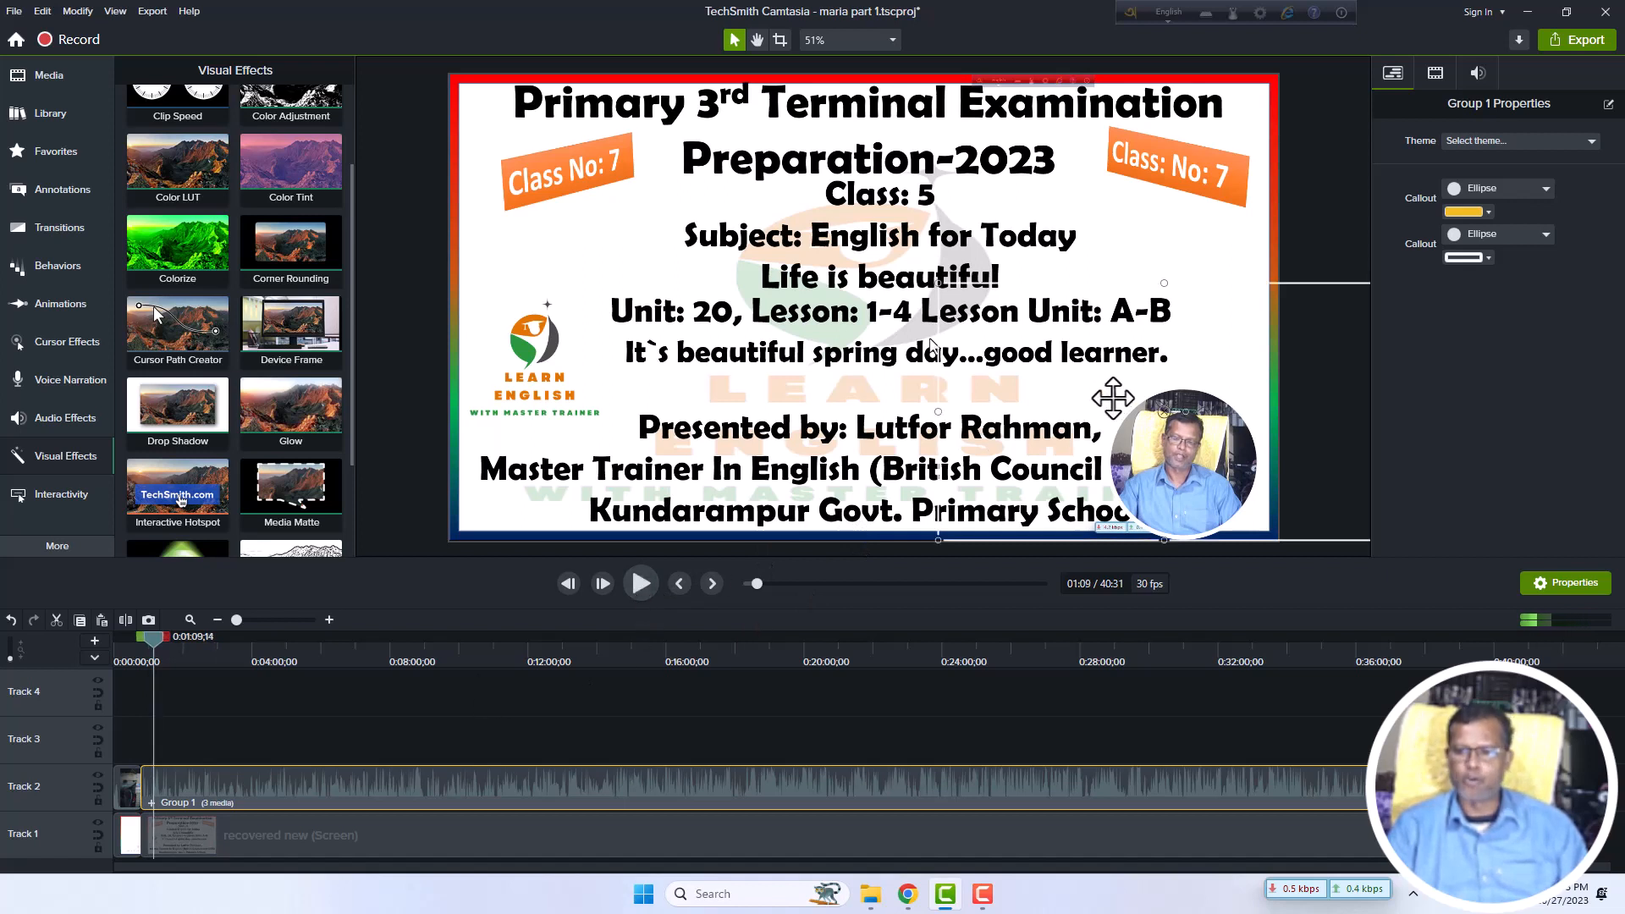
# Reposition the circular camera group on the canvas, placing it in the slide's lower-left corner.
pyautogui.moveTo(1114, 400); pyautogui.dragTo(1086, 372)
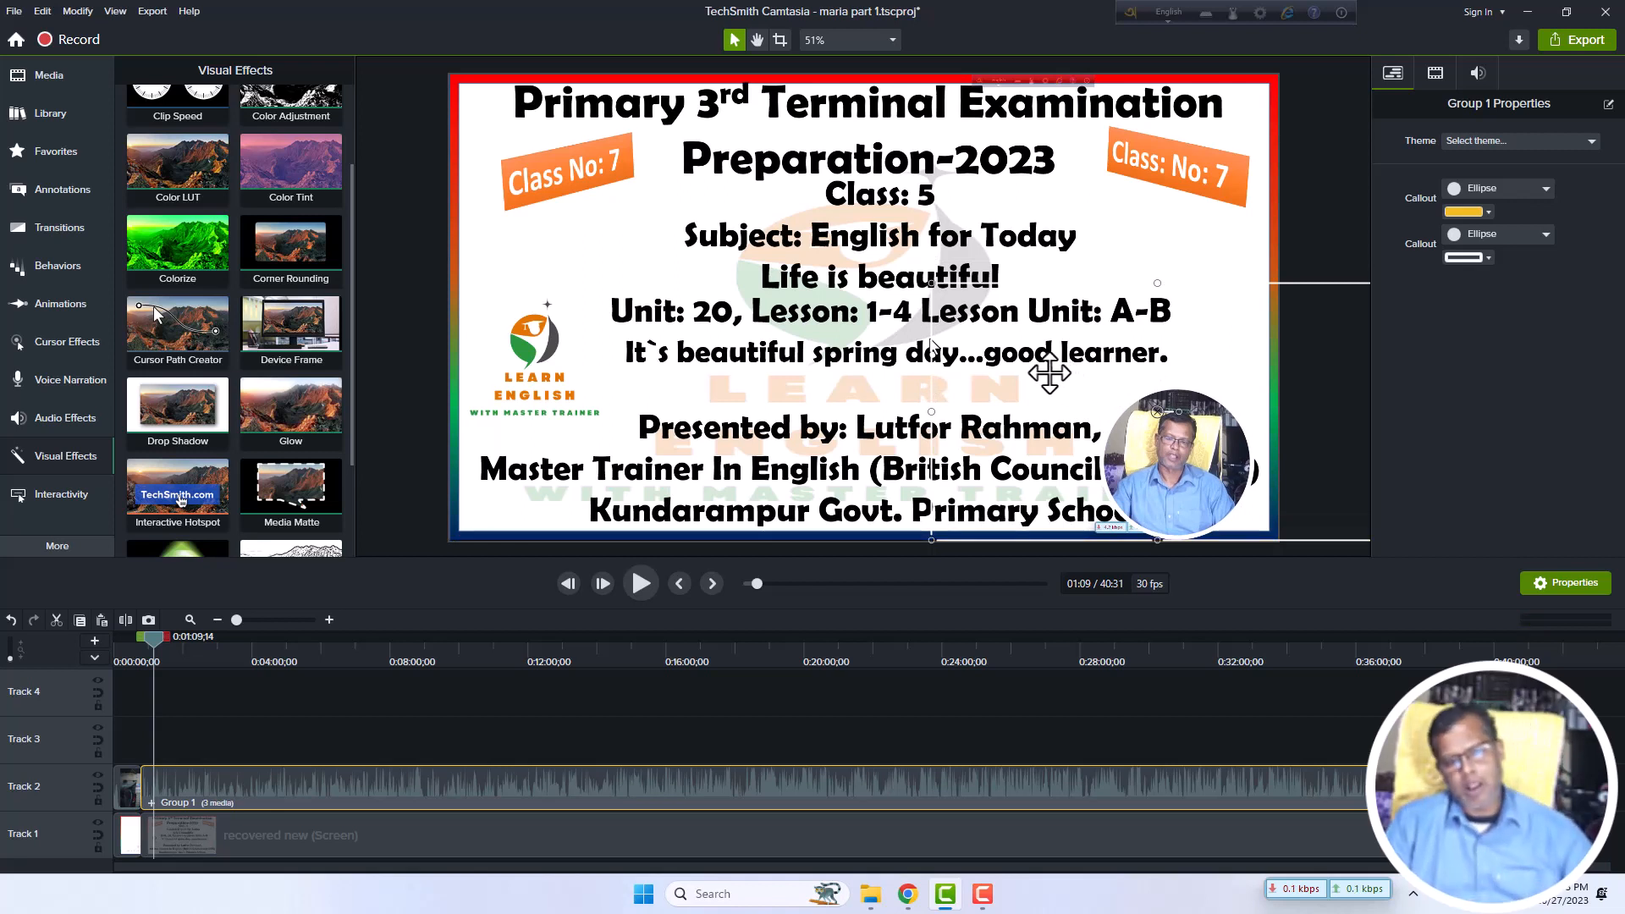
pyautogui.moveTo(1089, 396)
pyautogui.mouseDown()
pyautogui.moveTo(1070, 389)
pyautogui.moveTo(1106, 383)
pyautogui.mouseUp()
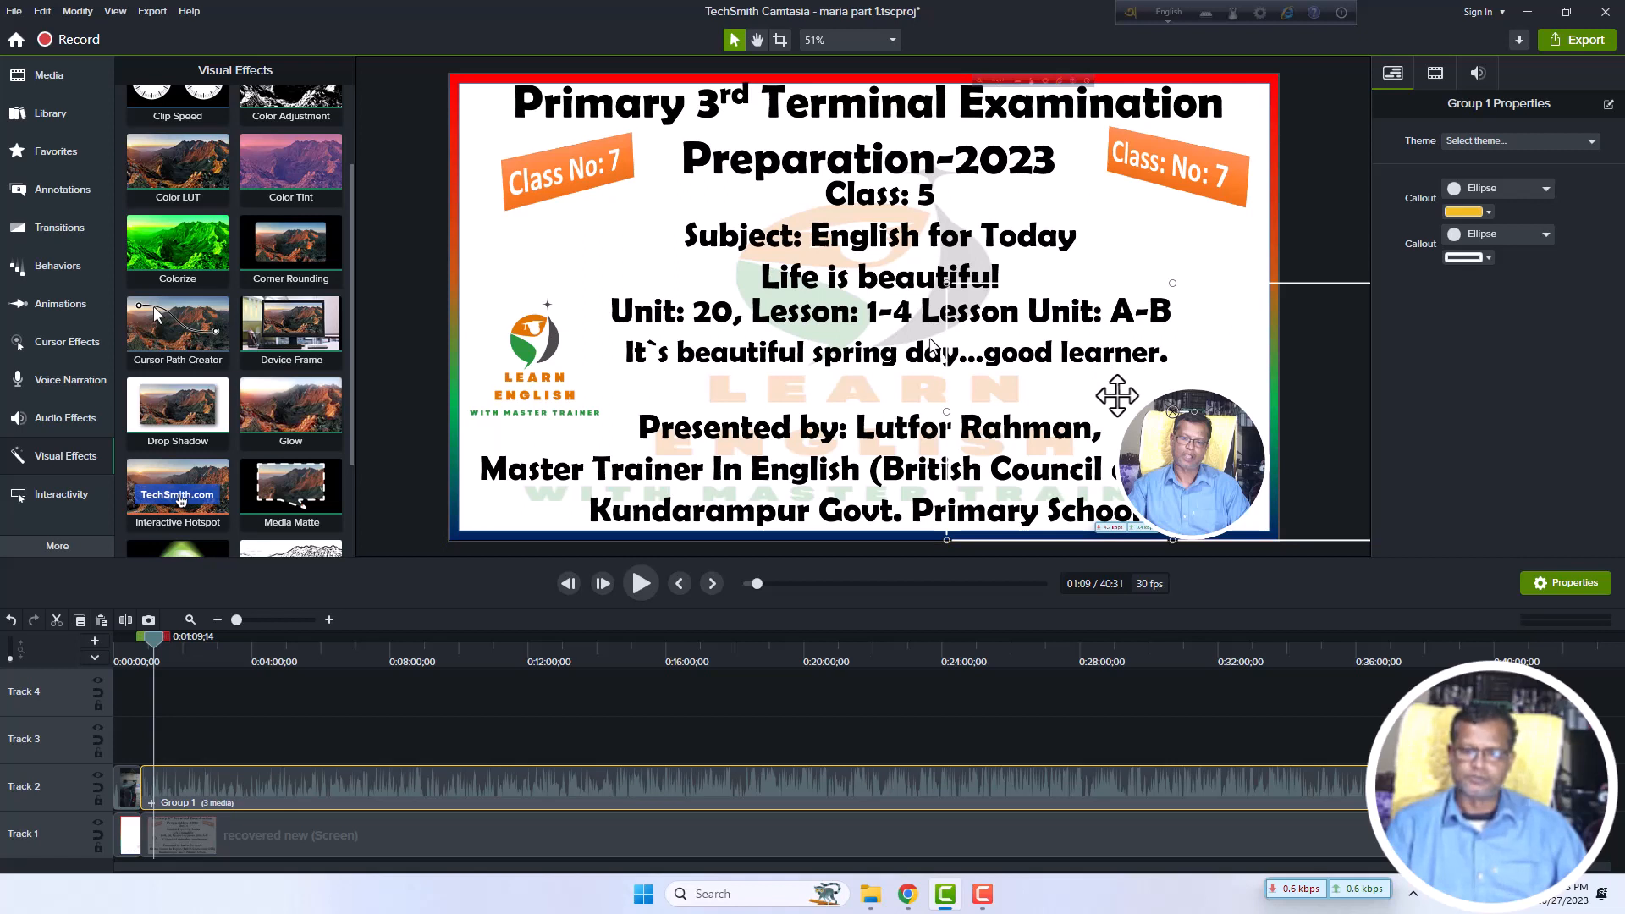
pyautogui.moveTo(1168, 432); pyautogui.dragTo(518, 427)
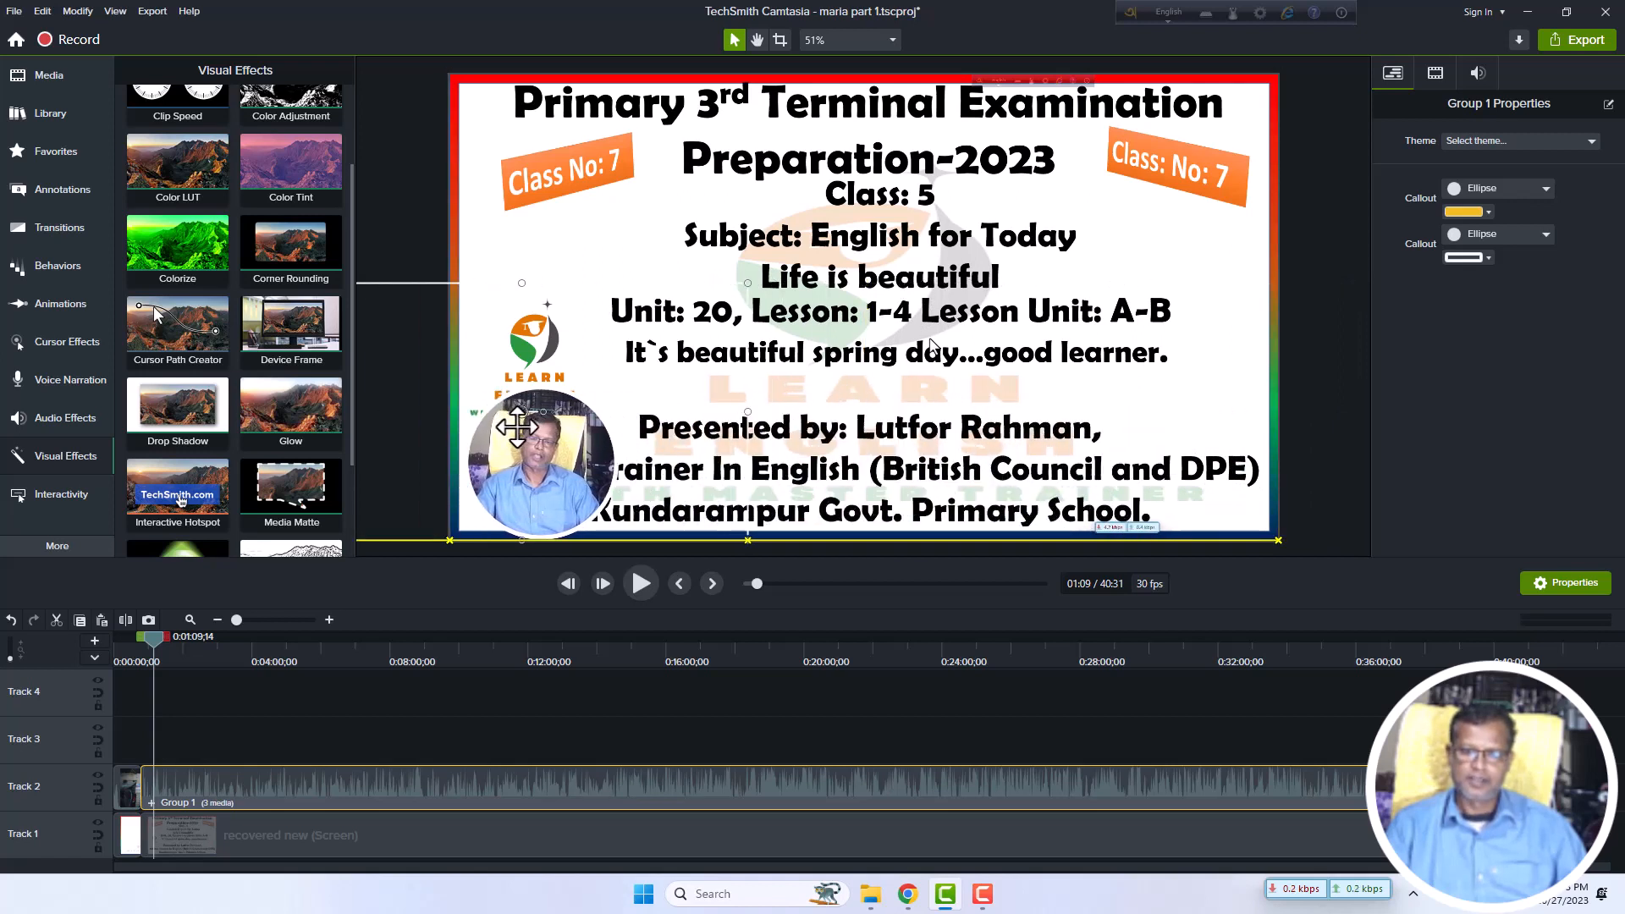